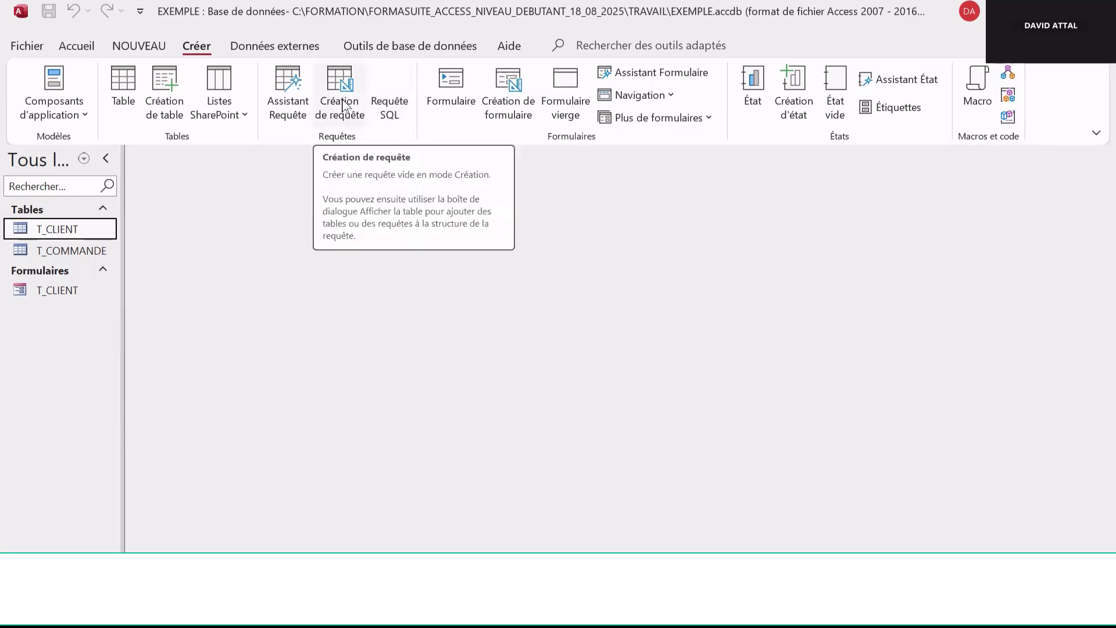
Create a new query in Design view and add the T_CLIENT table to it
click(343, 106)
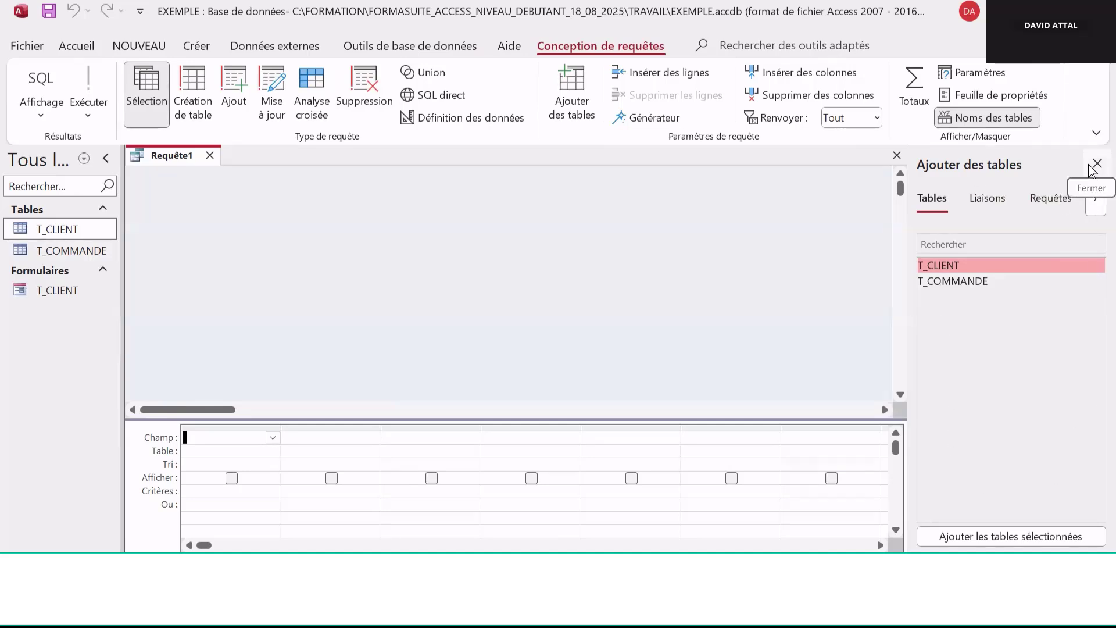
click(1096, 164)
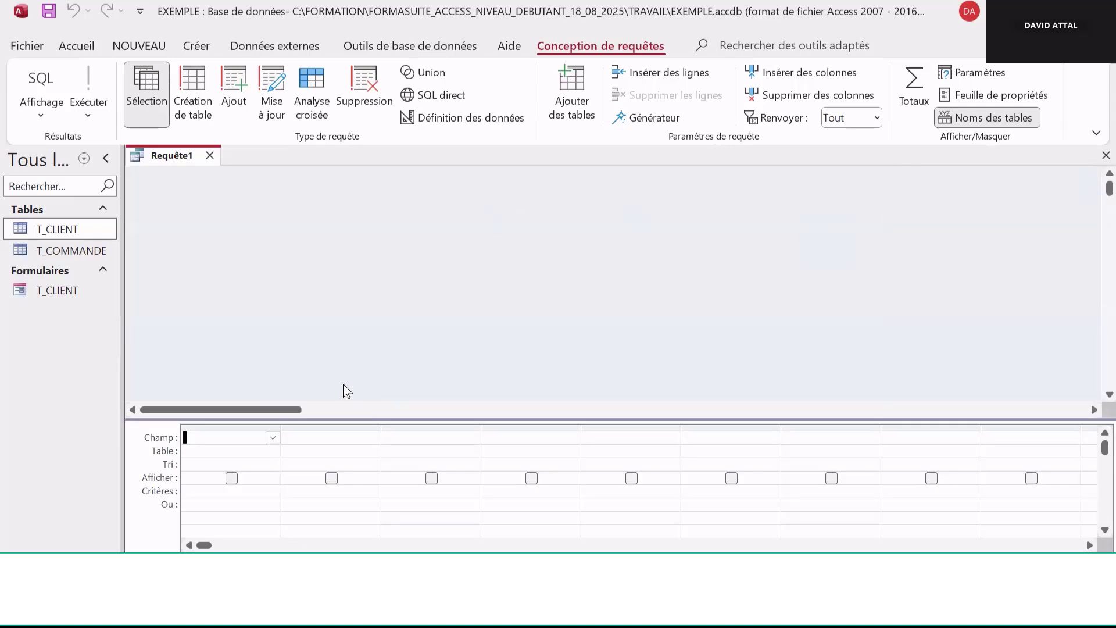
right_click(488, 244)
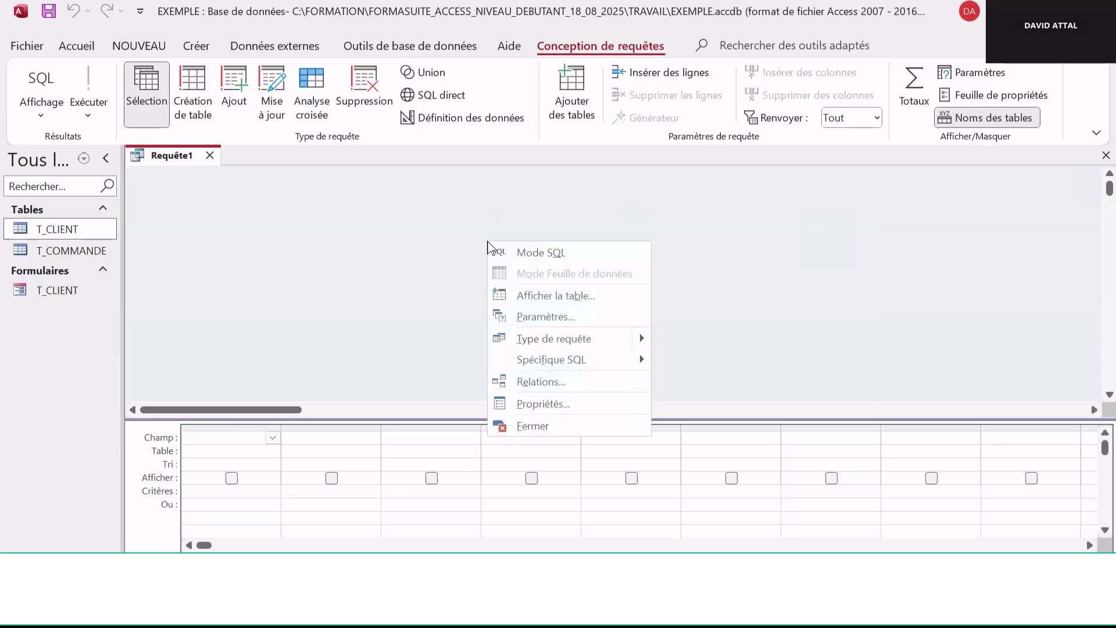
click(582, 307)
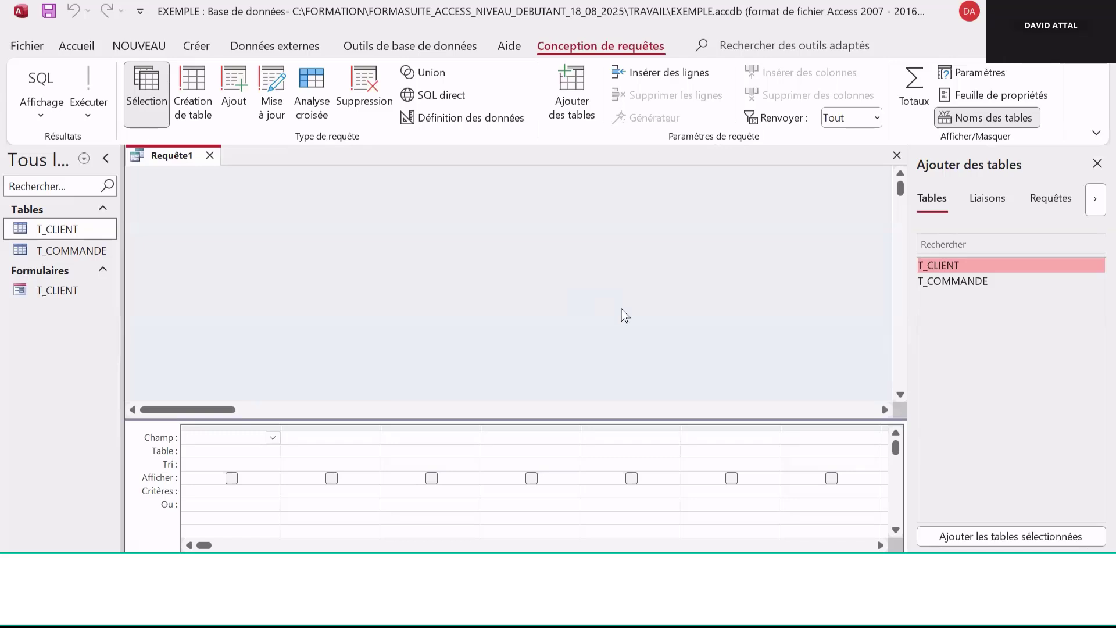
double_click(957, 269)
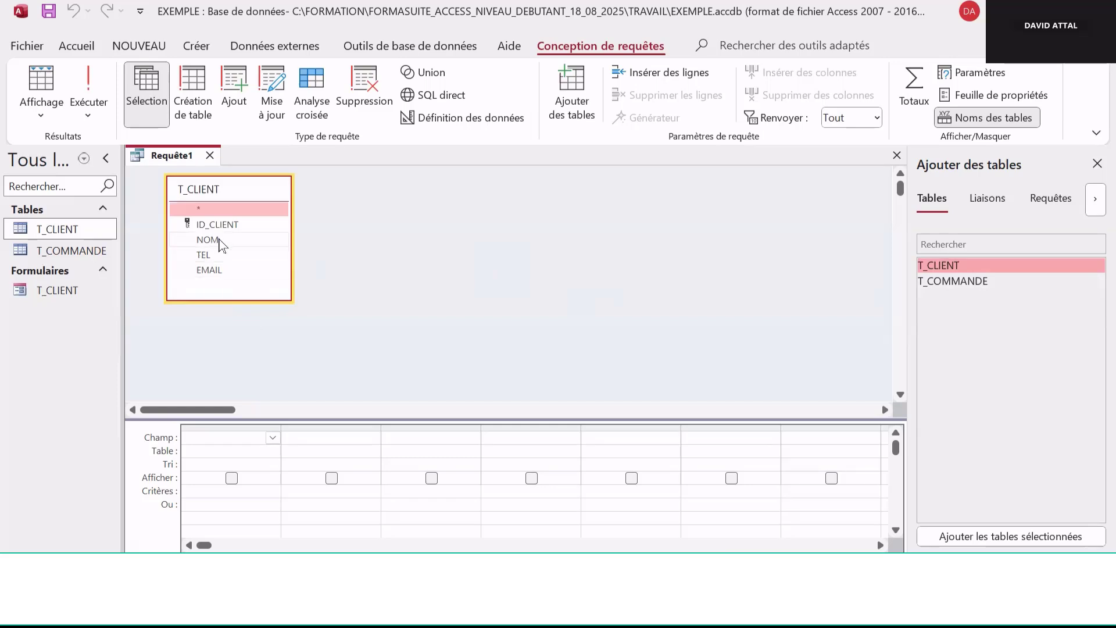
Add the NOM and TEL fields of T_CLIENT to the query grid
double_click(220, 243)
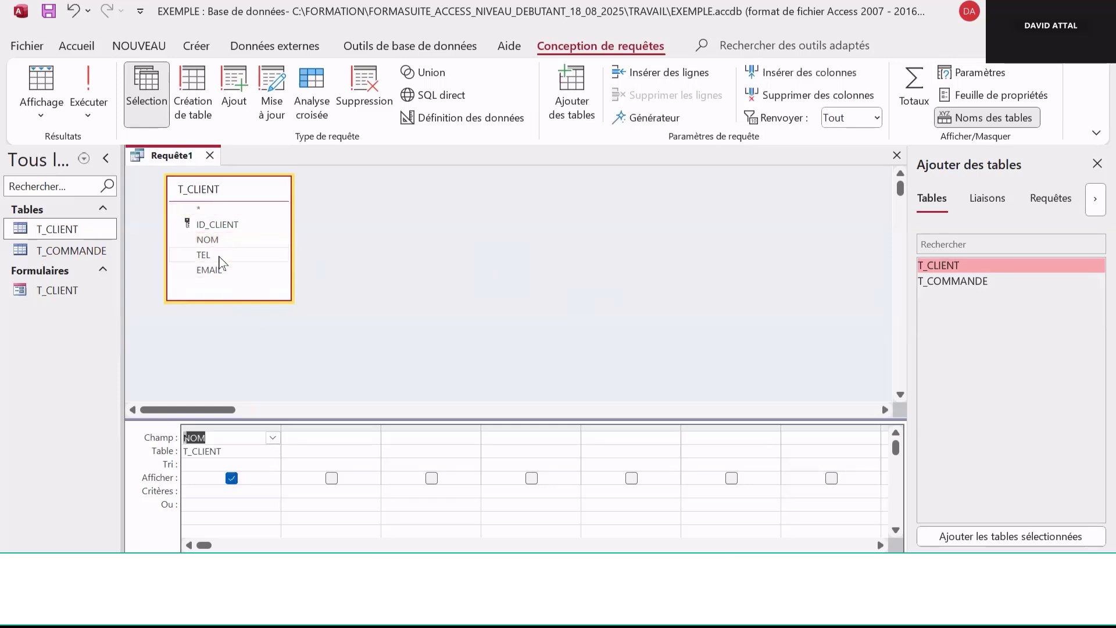
double_click(219, 255)
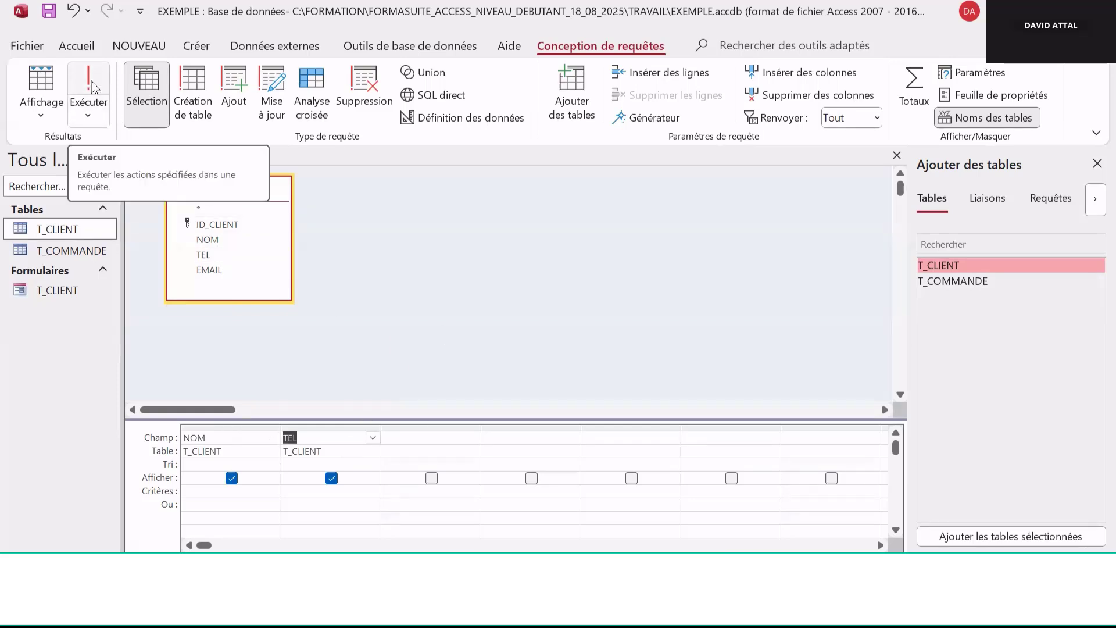
Run the query and switch it back to Design view
click(92, 86)
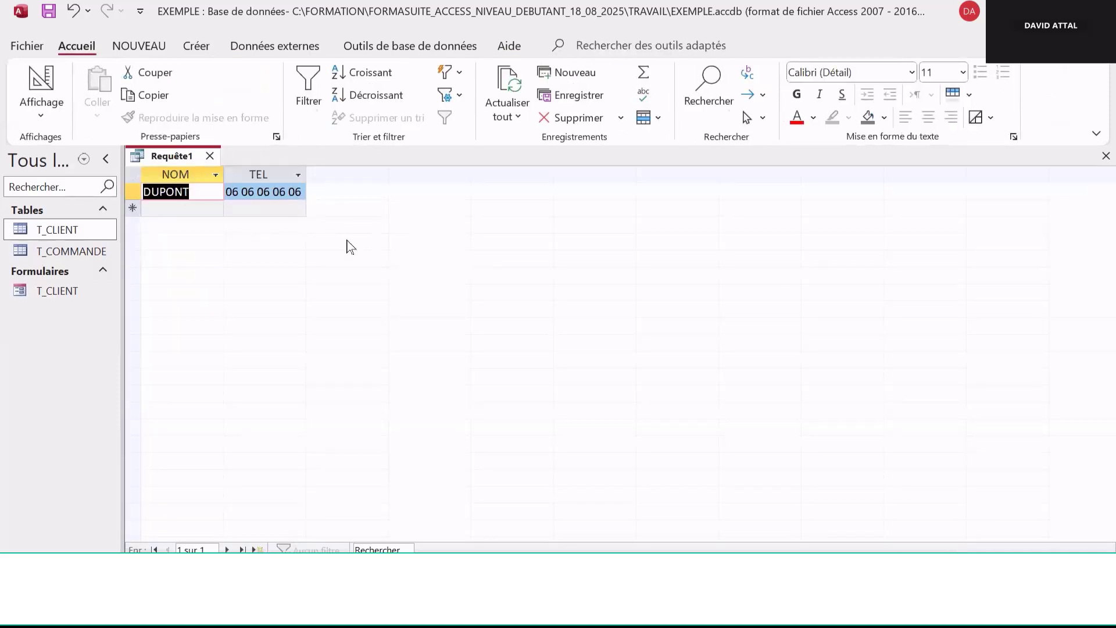
click(41, 115)
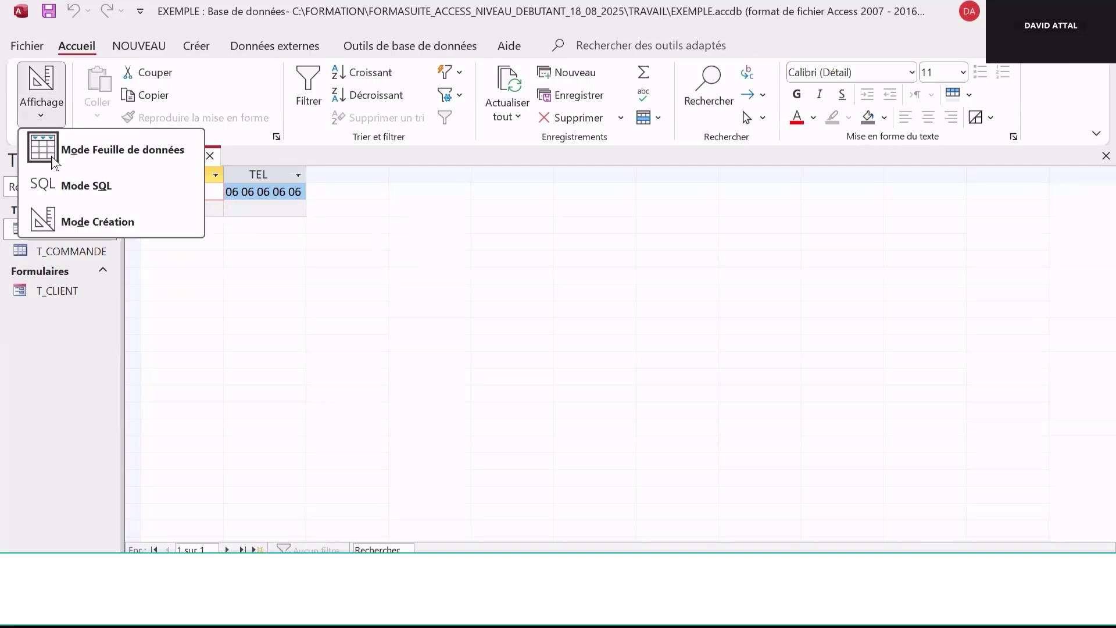
click(101, 226)
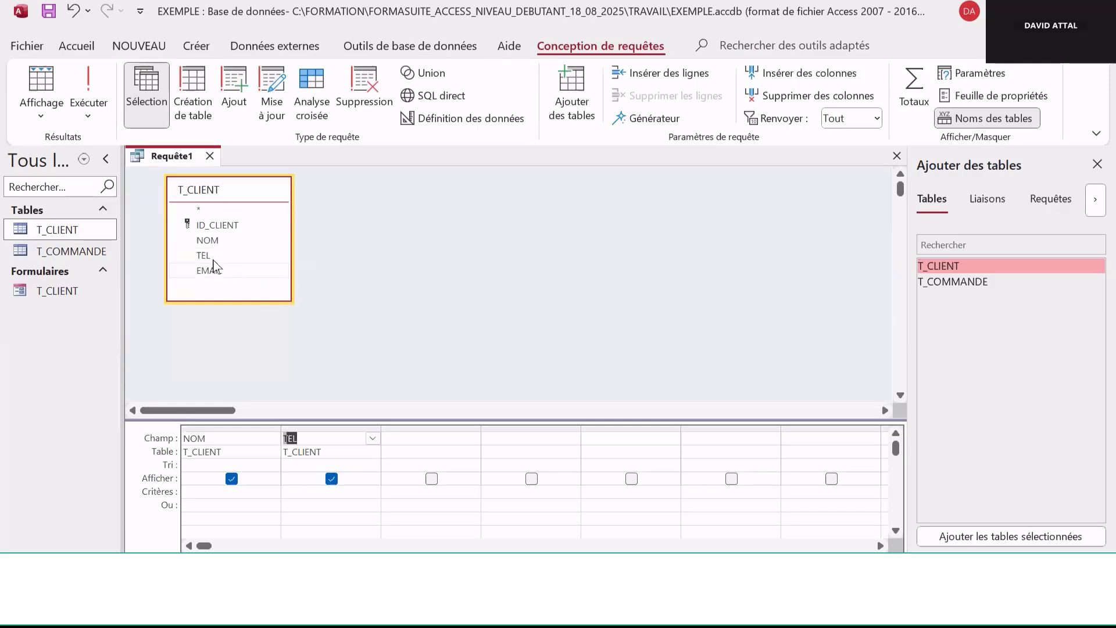
Open the T_CLIENT table and enter a new client's surname in the new record's NOM field
double_click(68, 231)
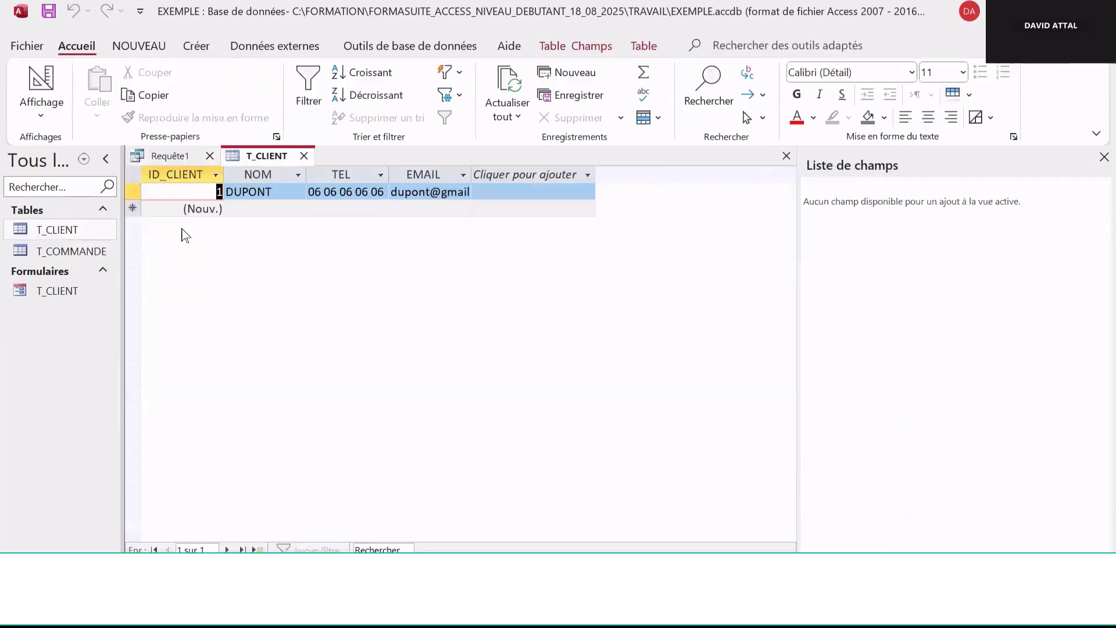
click(260, 208)
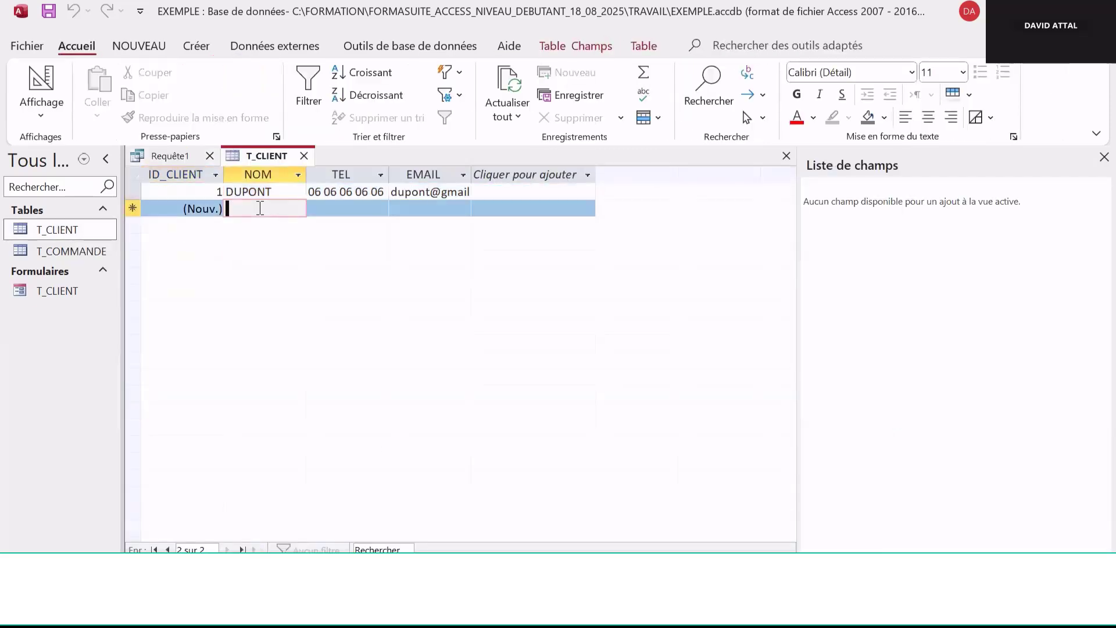
text(MARTIN)
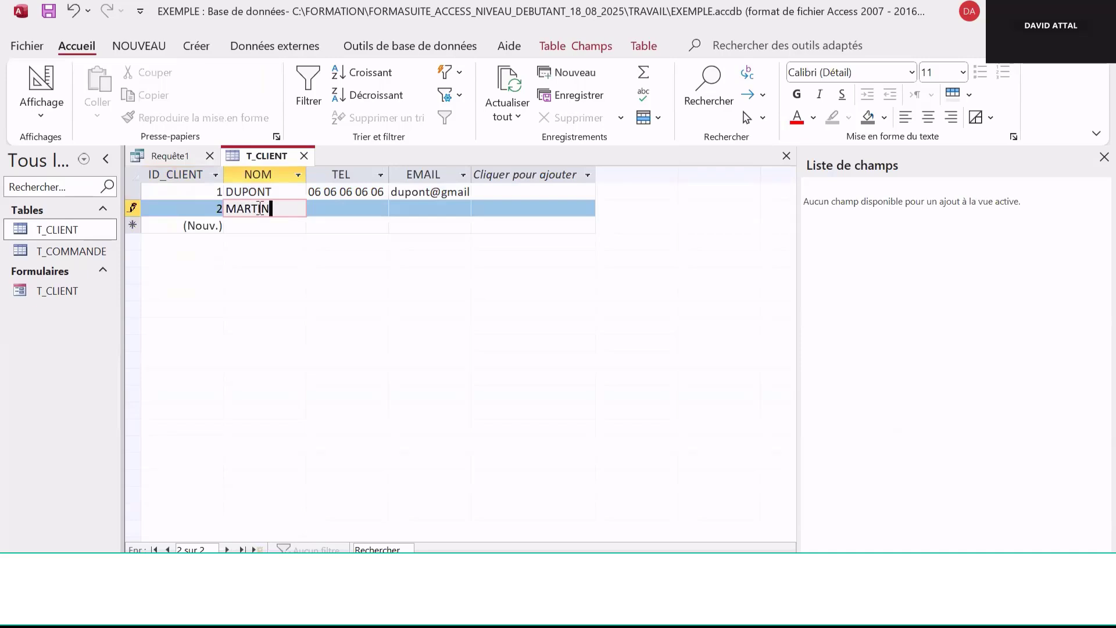
Enter the new client's phone number in the TEL field, spaced in pairs of digits
click(334, 209)
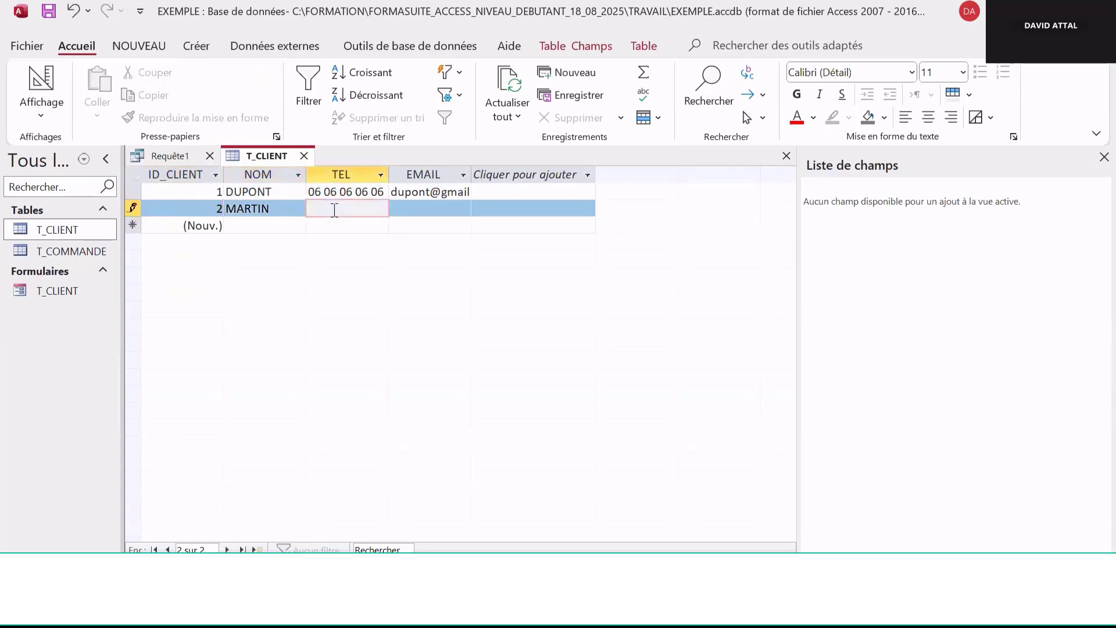
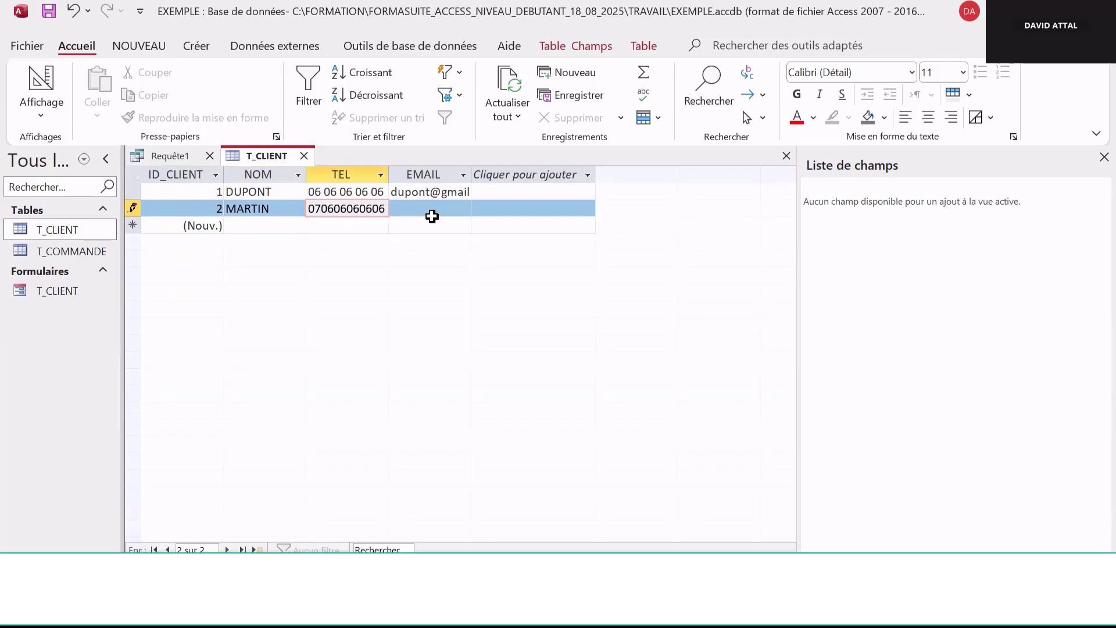
key(BackSpace)
key(BackSpace)
key(BackSpace)
key(BackSpace)
key(BackSpace)
key(BackSpace)
key(BackSpace)
key(BackSpace)
key(BackSpace)
key(BackSpace)
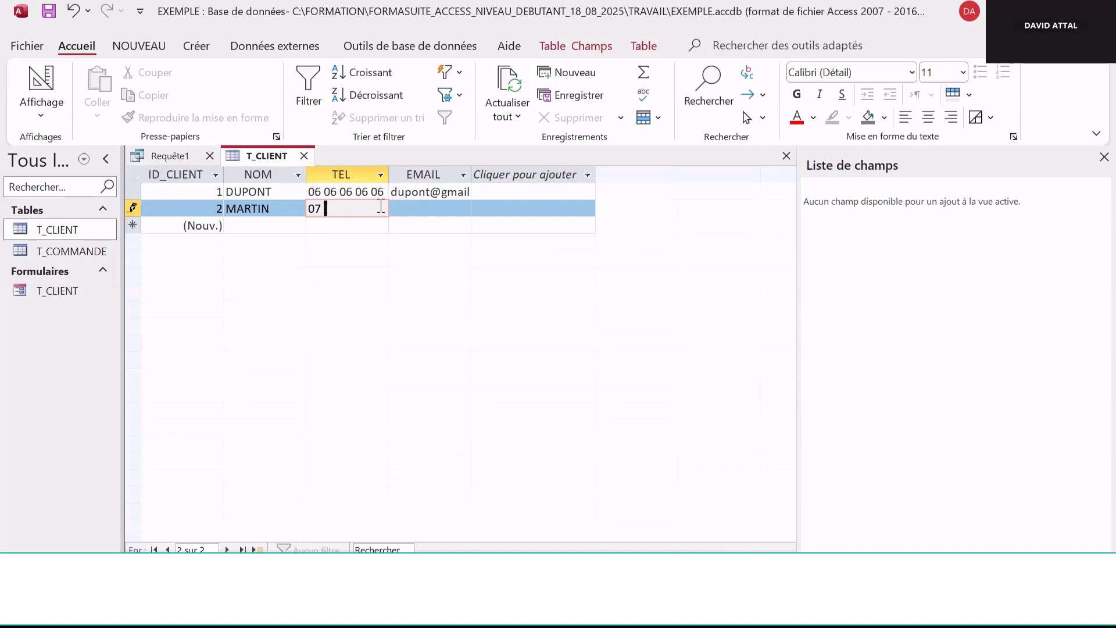
Enter the new client's e-mail address in the EMAIL field and commit the record
click(413, 205)
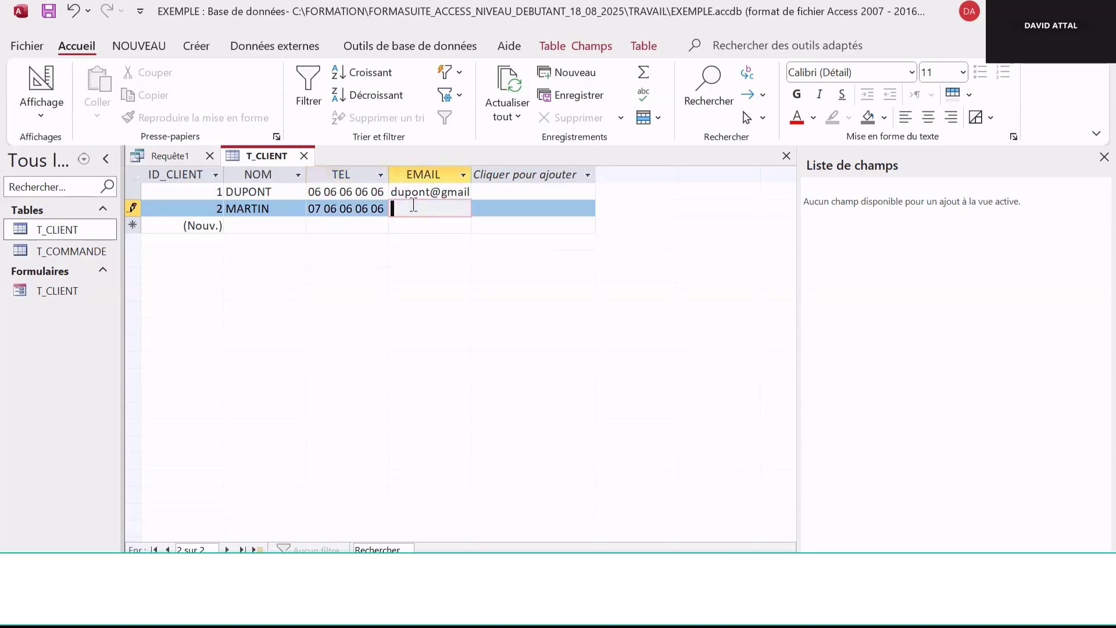
click(323, 232)
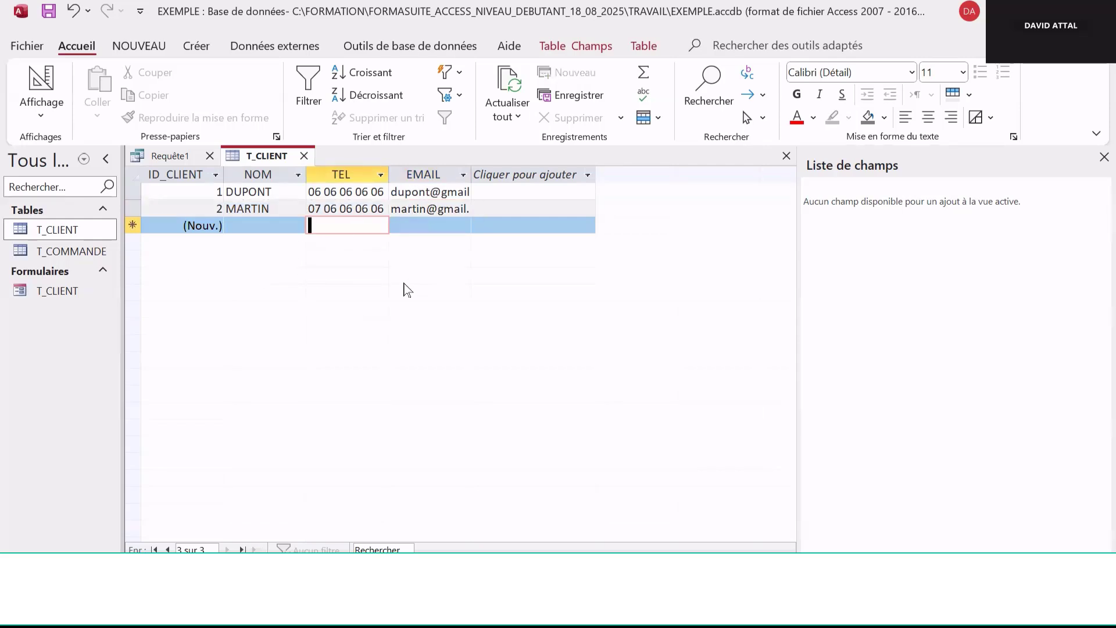
Close the T_CLIENT table and run the query again
click(304, 156)
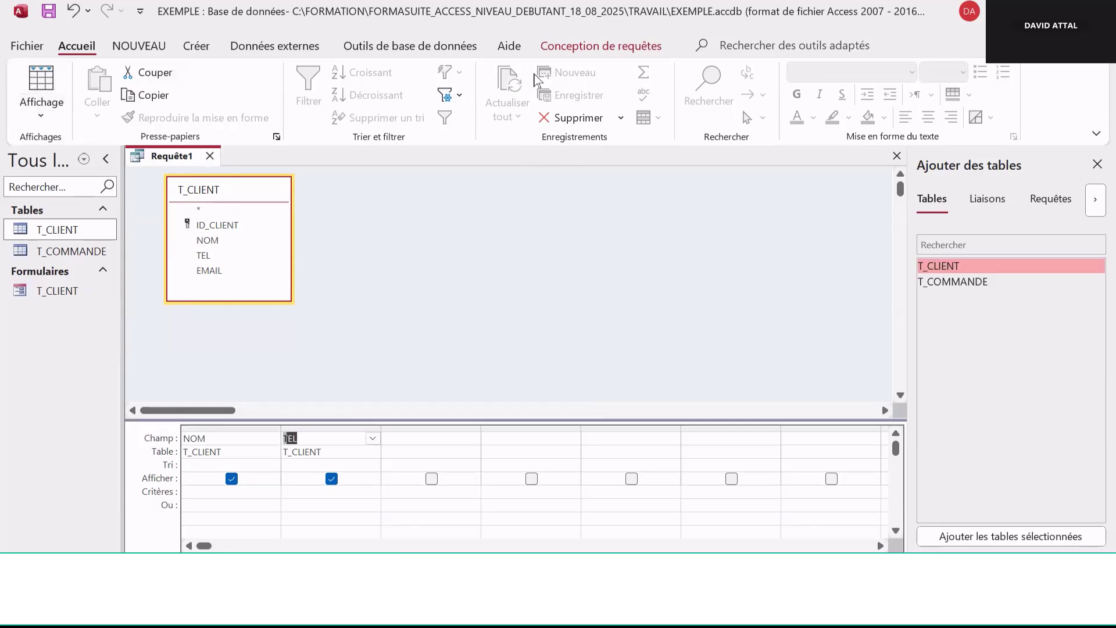
click(616, 54)
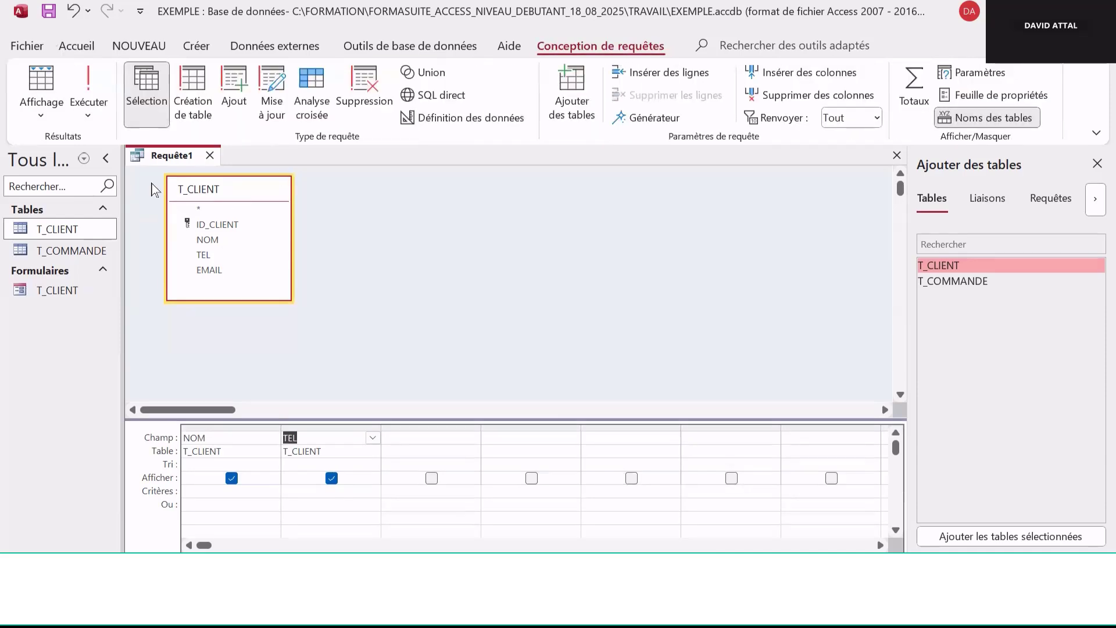
click(84, 81)
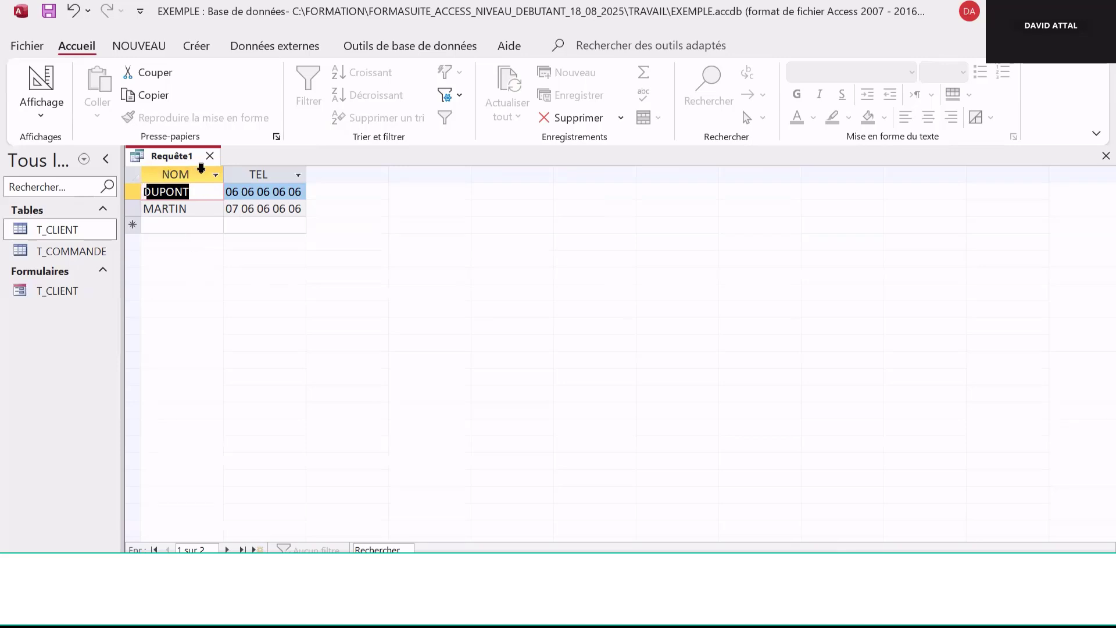
Switch the query to Design view and add the T_COMMANDE table
click(53, 110)
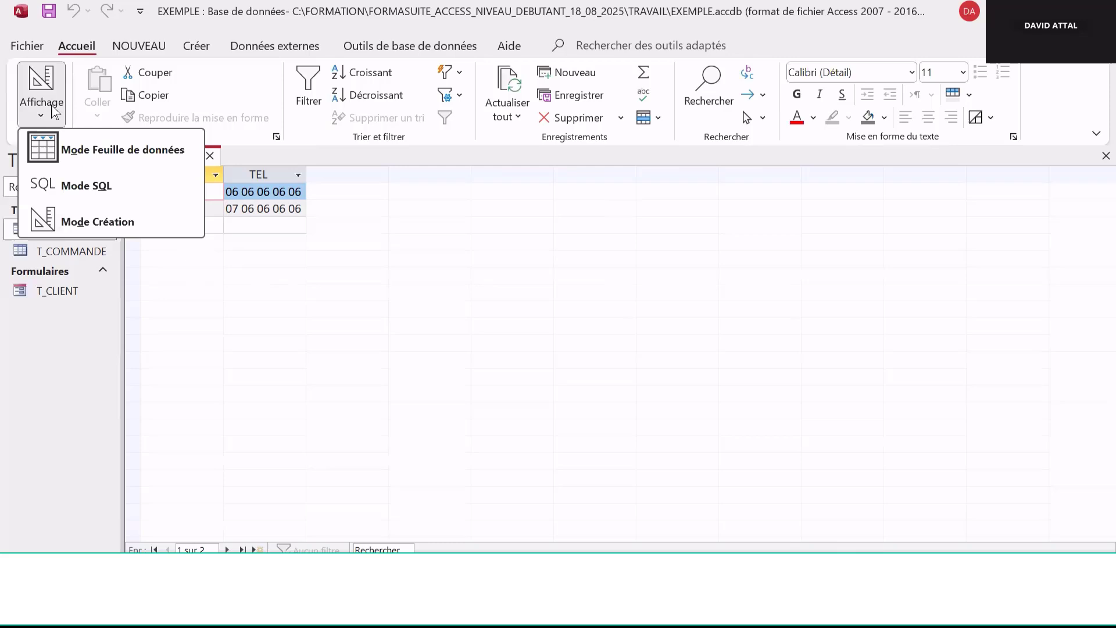
click(111, 220)
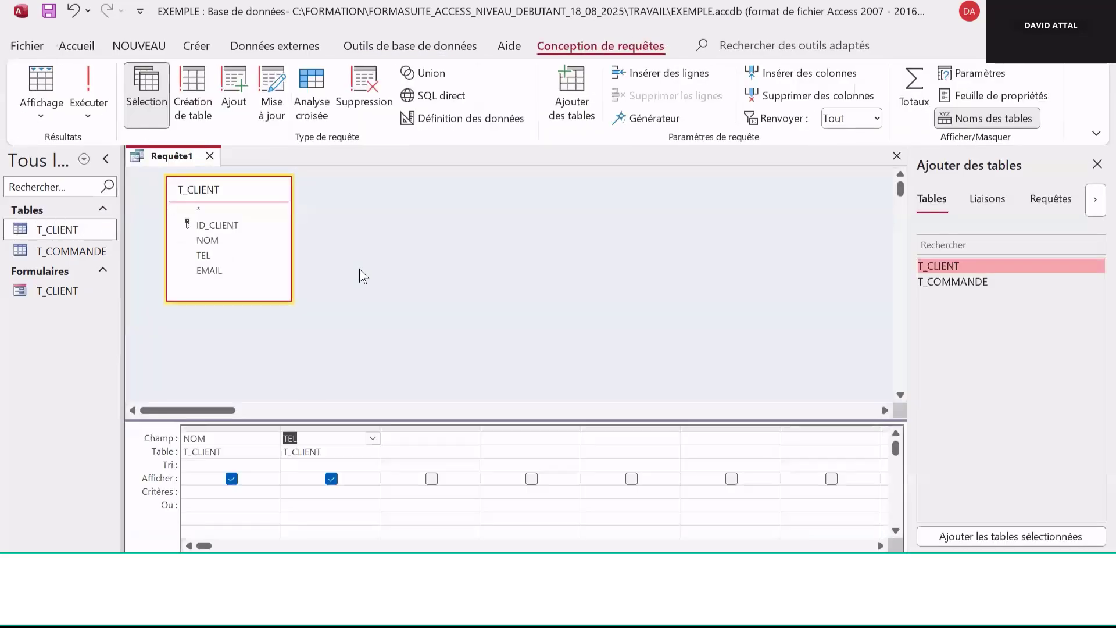
double_click(979, 282)
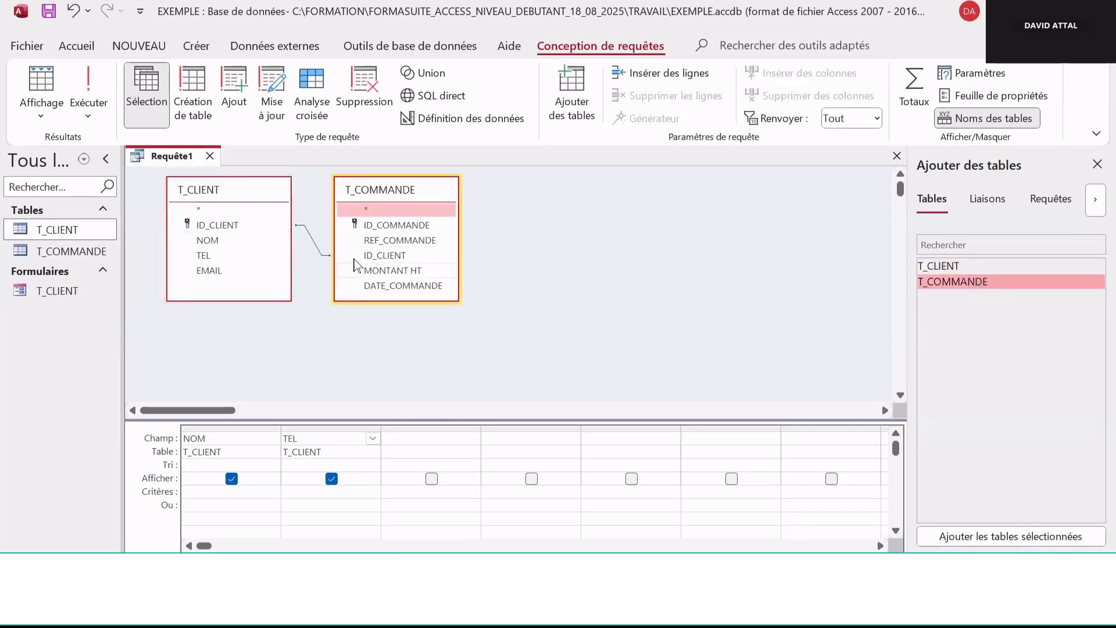
Move the T_COMMANDE table aside, add its REF_COMMANDE and MONTANT HT fields, and run the query
drag(405, 189, 531, 199)
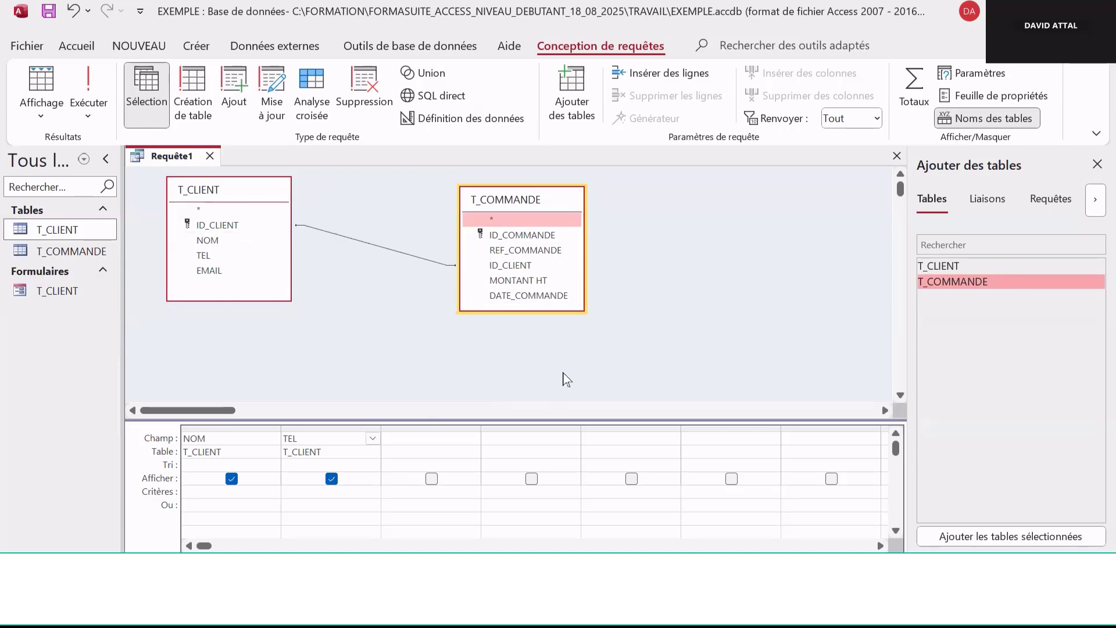
double_click(524, 250)
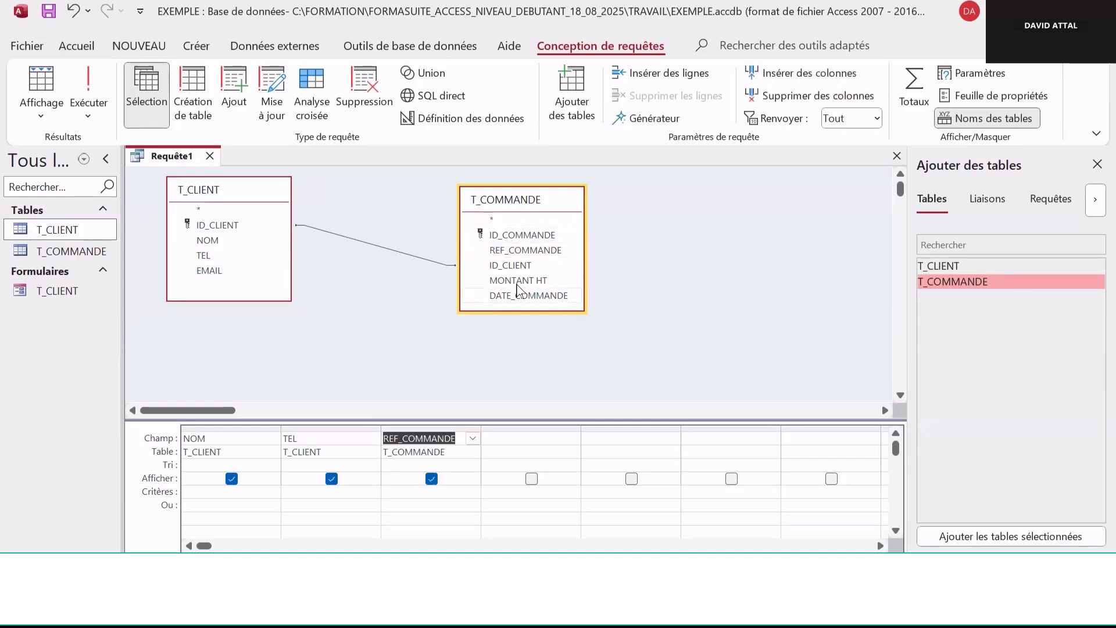
double_click(540, 283)
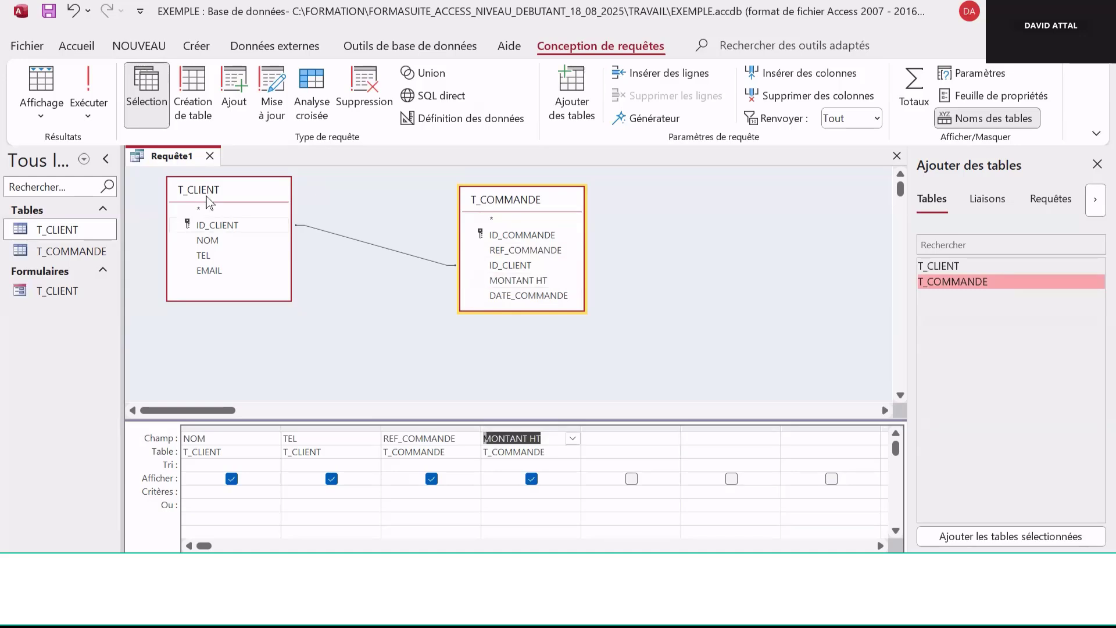
click(87, 93)
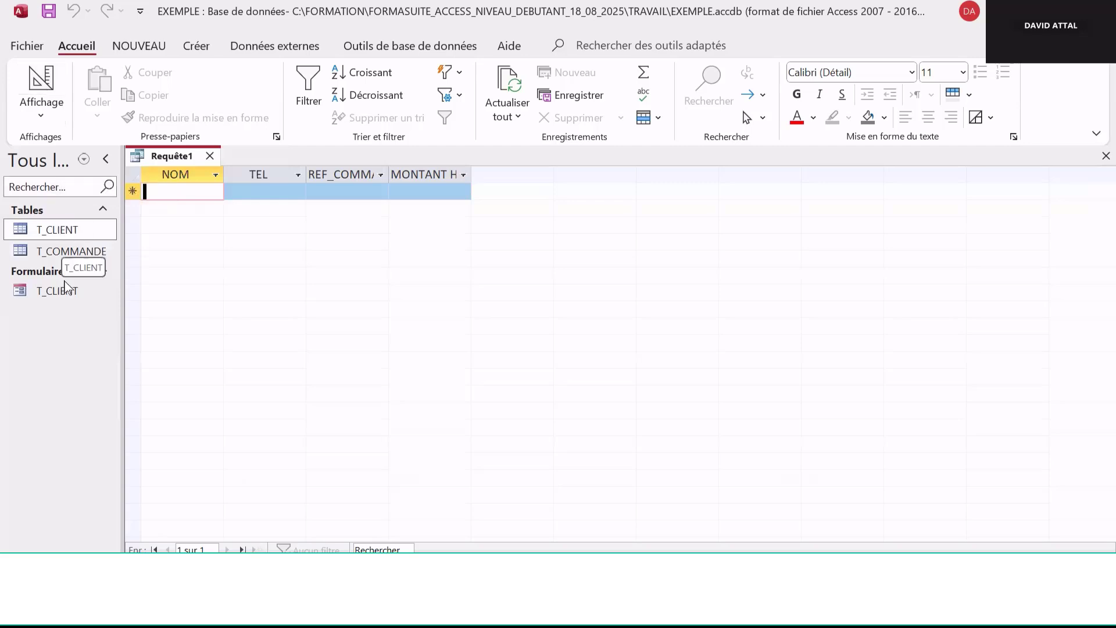
Open the T_COMMANDE and T_CLIENT tables to check their records
double_click(73, 251)
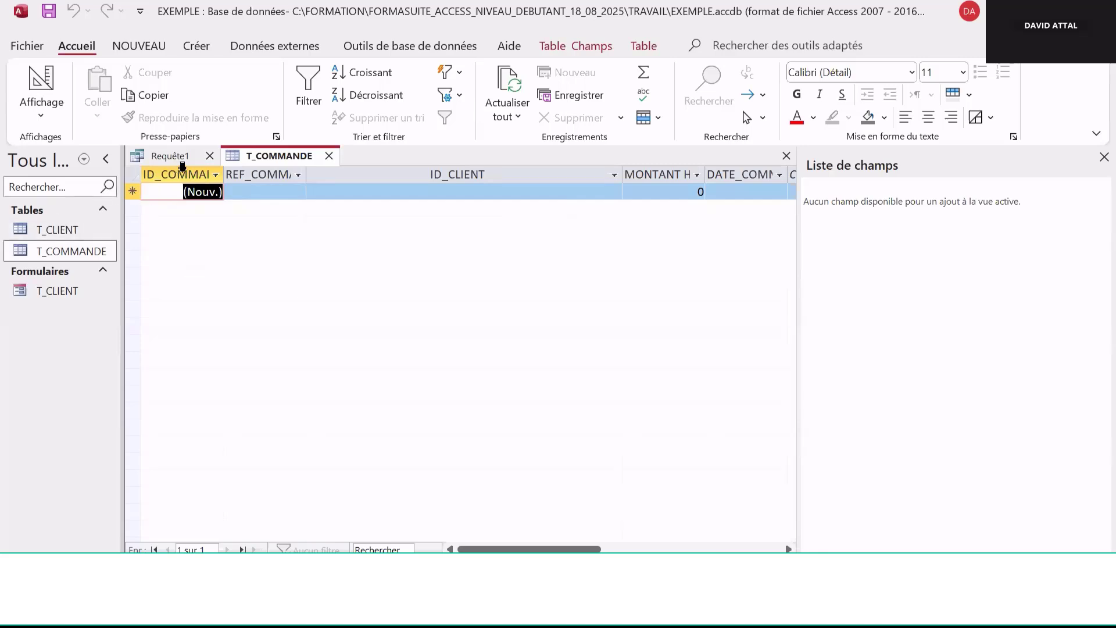
click(74, 232)
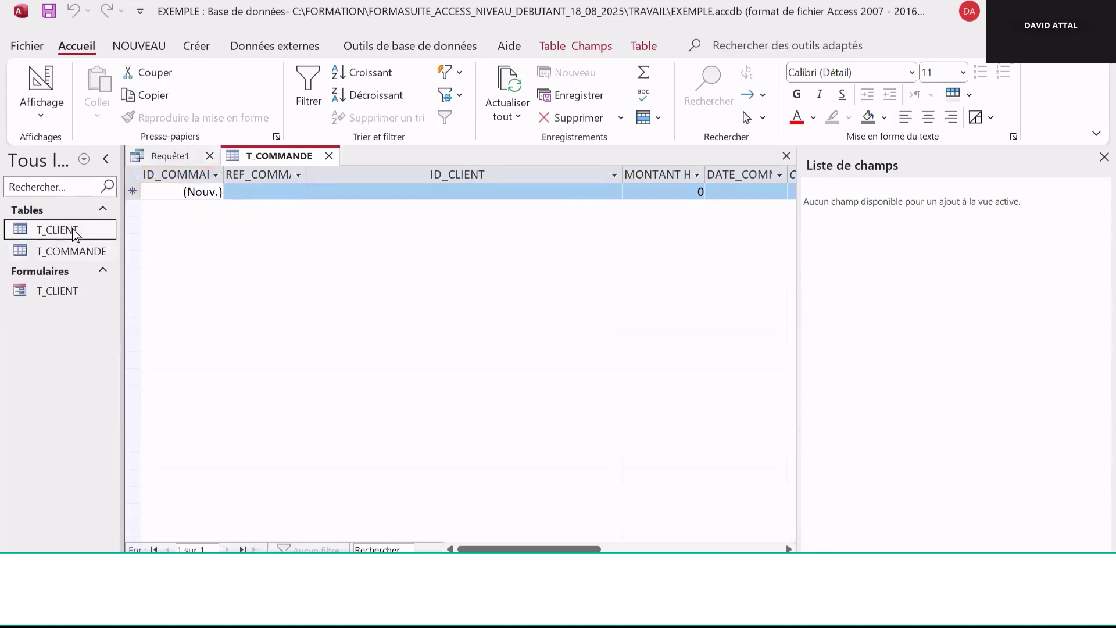
double_click(74, 231)
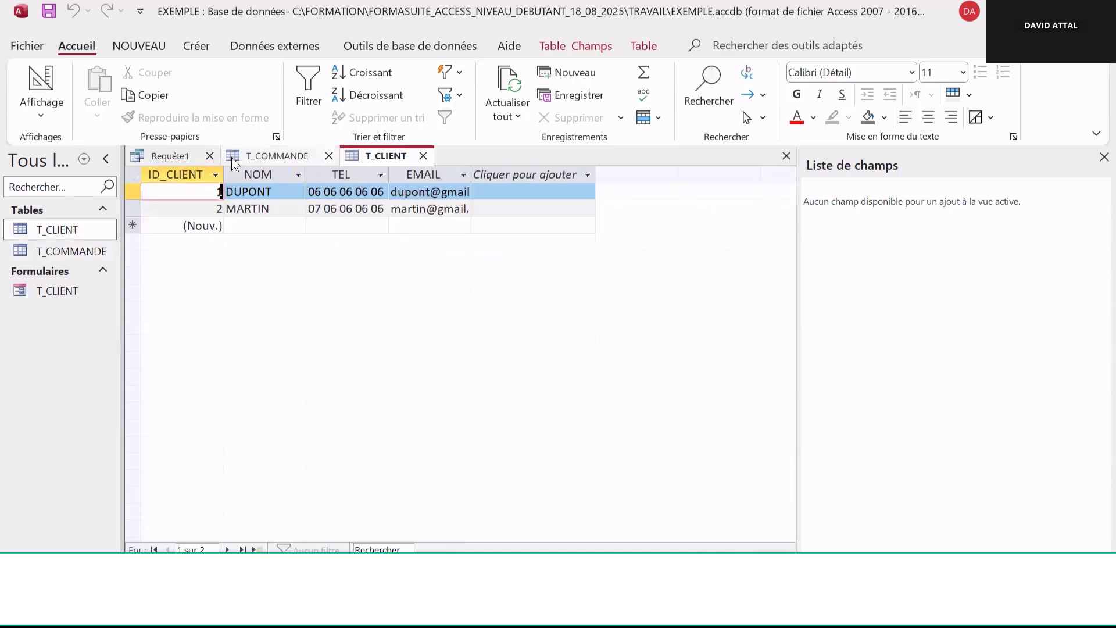
Open the query in Design view and set the join to include all T_CLIENT records and only matching T_COMMANDE records
click(175, 157)
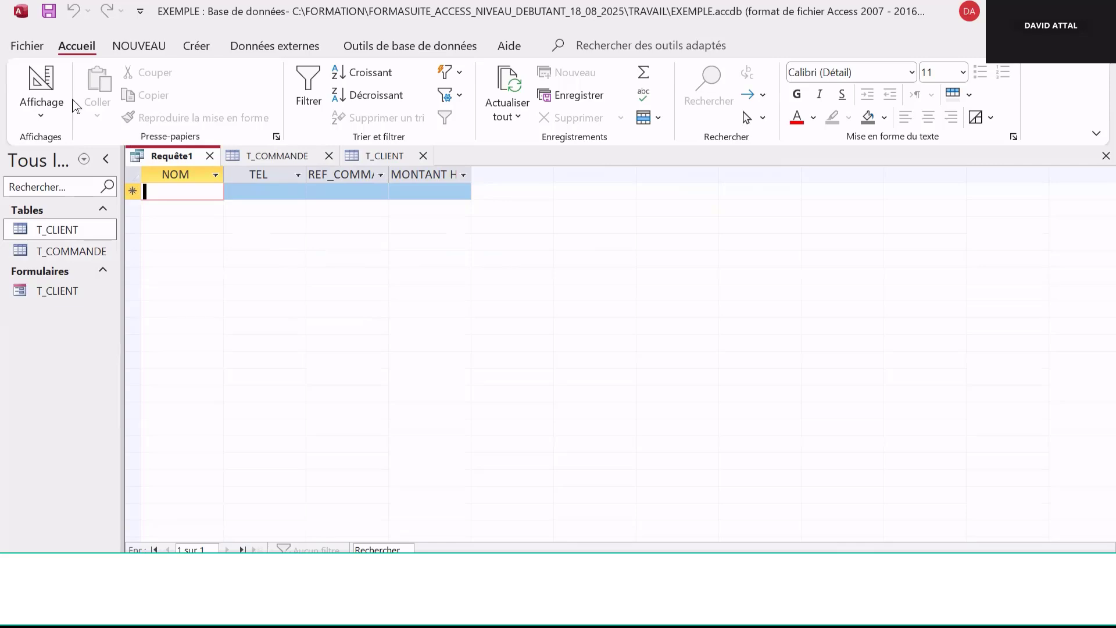
click(42, 113)
click(97, 223)
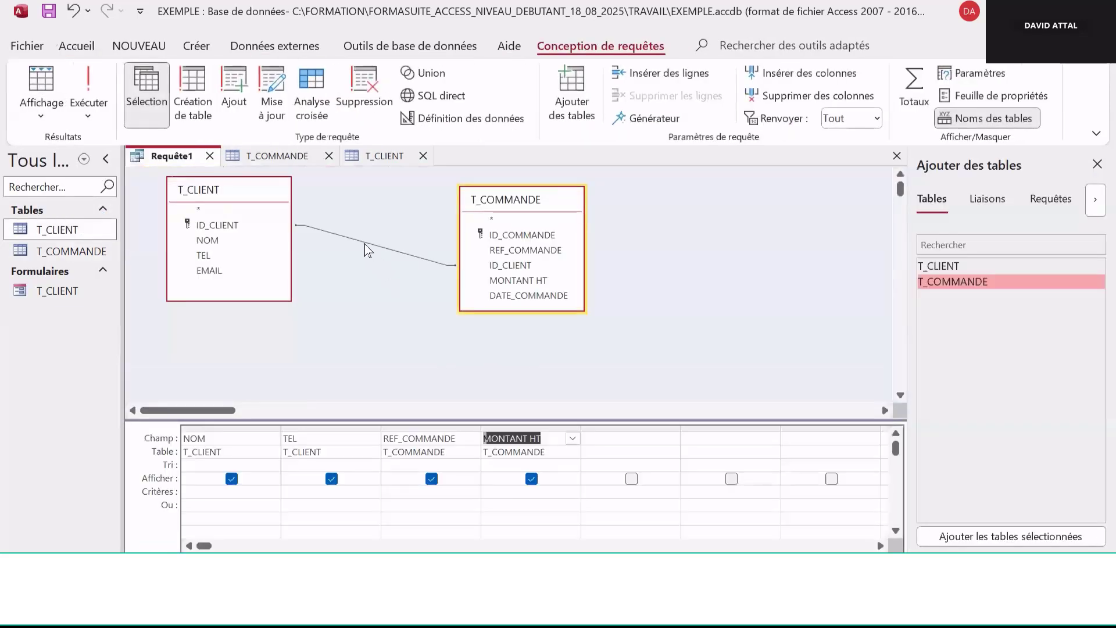
click(365, 243)
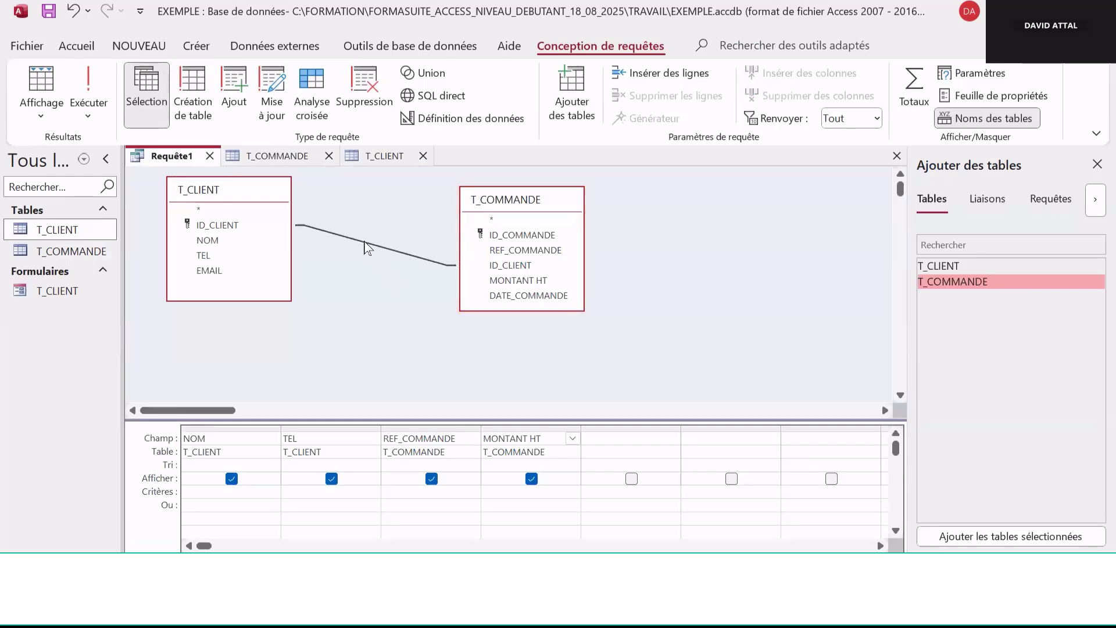
right_click(365, 247)
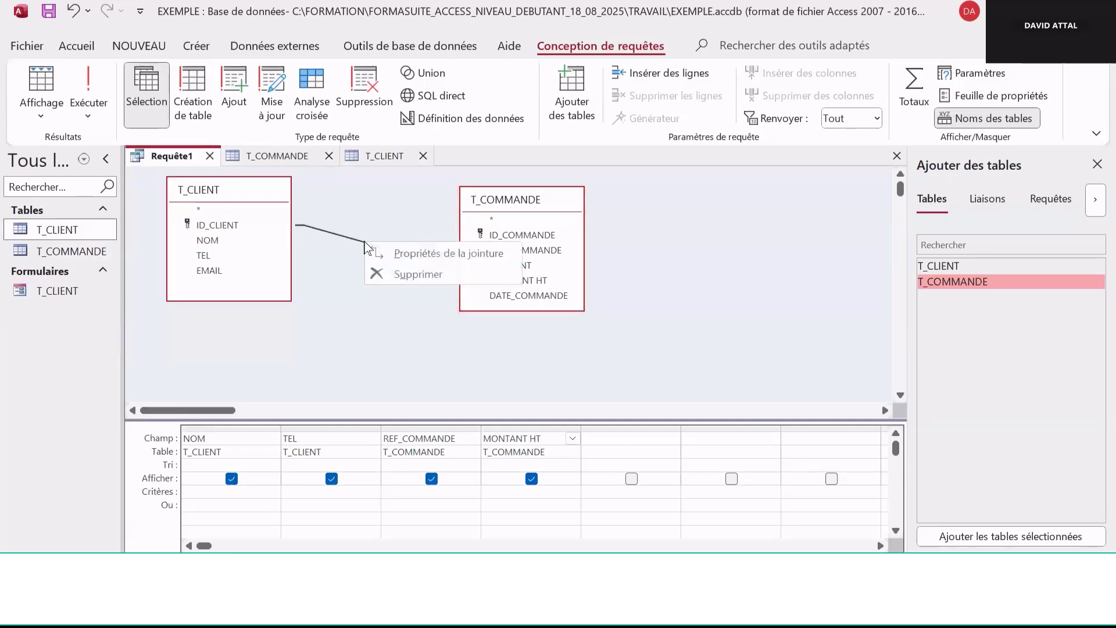
click(462, 253)
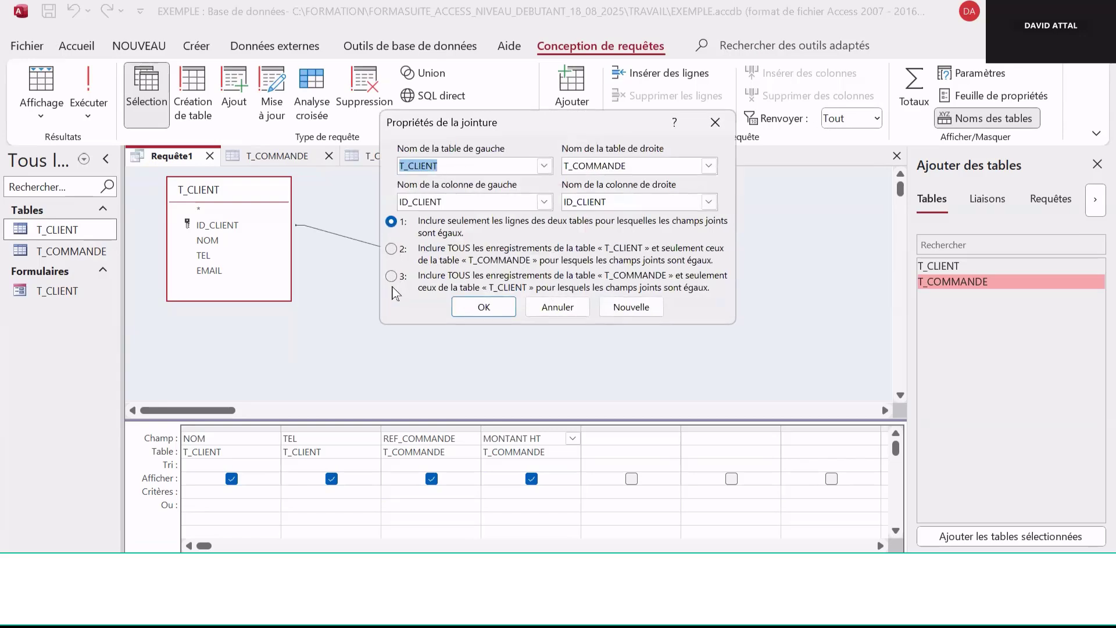
click(391, 250)
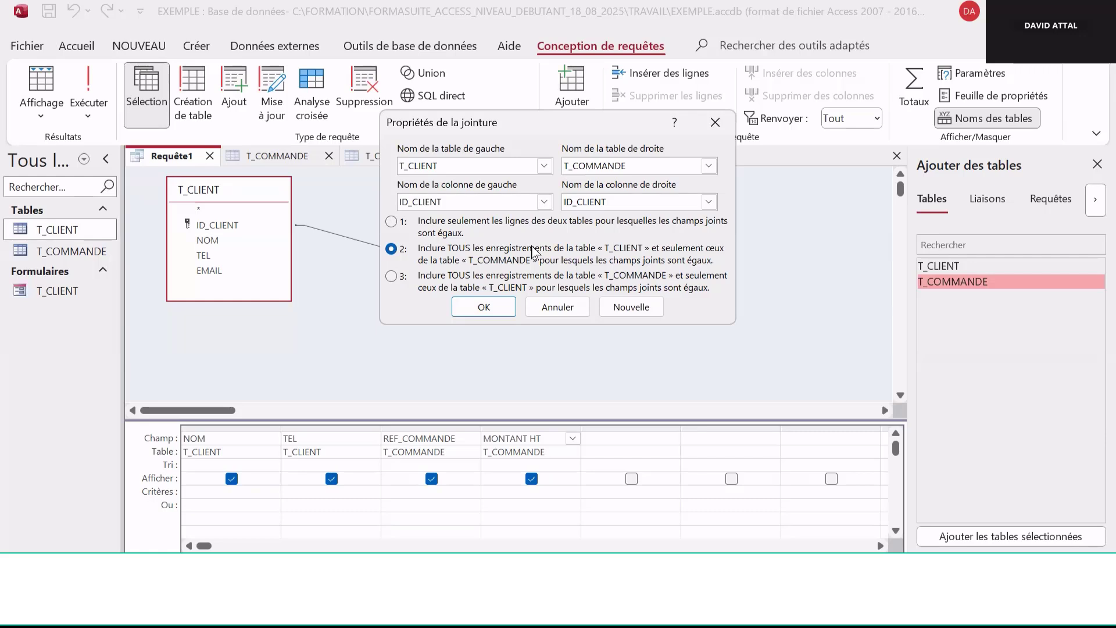
click(484, 306)
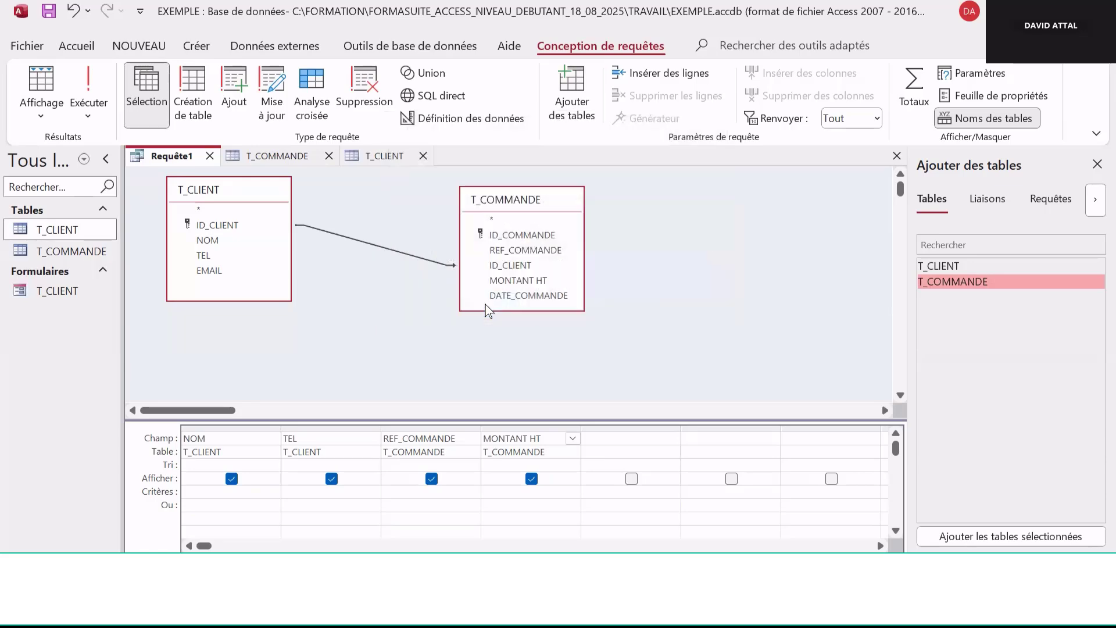
Run the query and switch it back to Design view
click(88, 96)
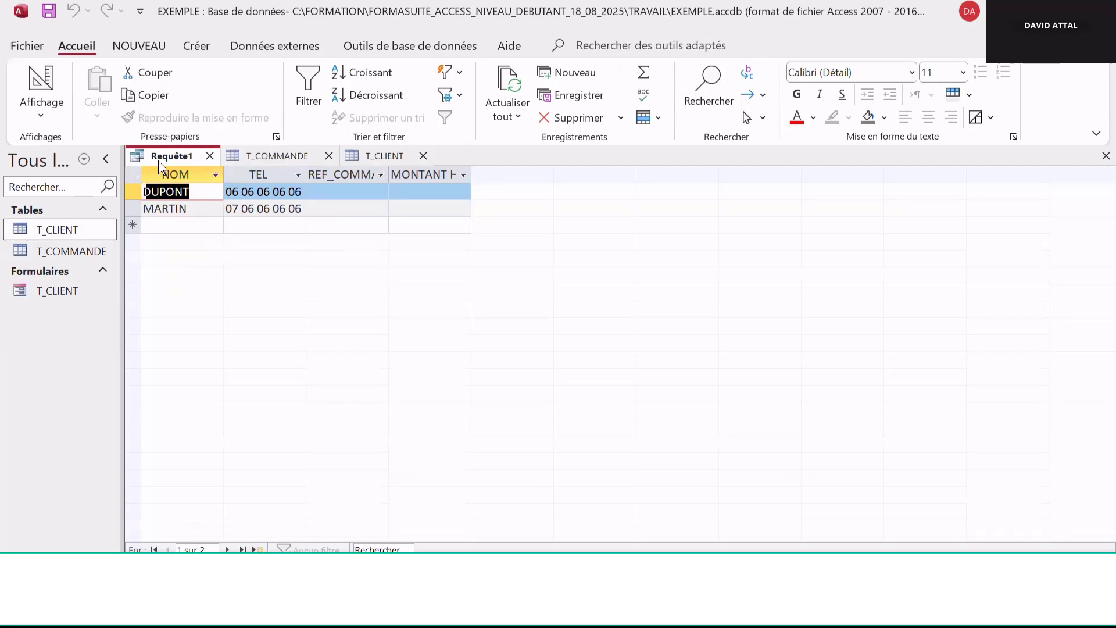
click(42, 114)
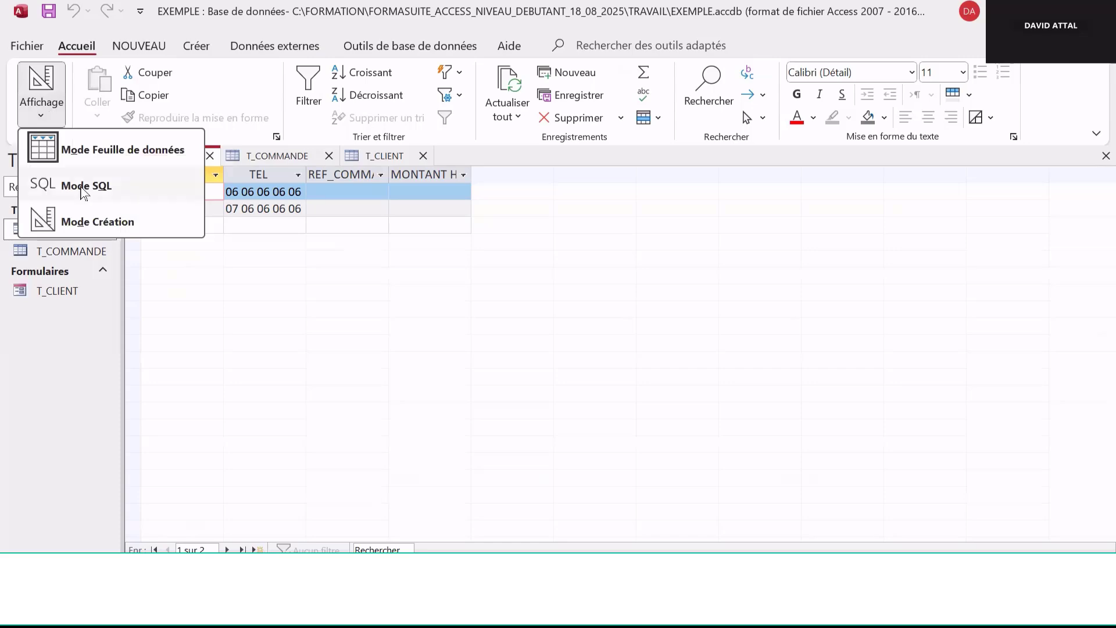
click(107, 226)
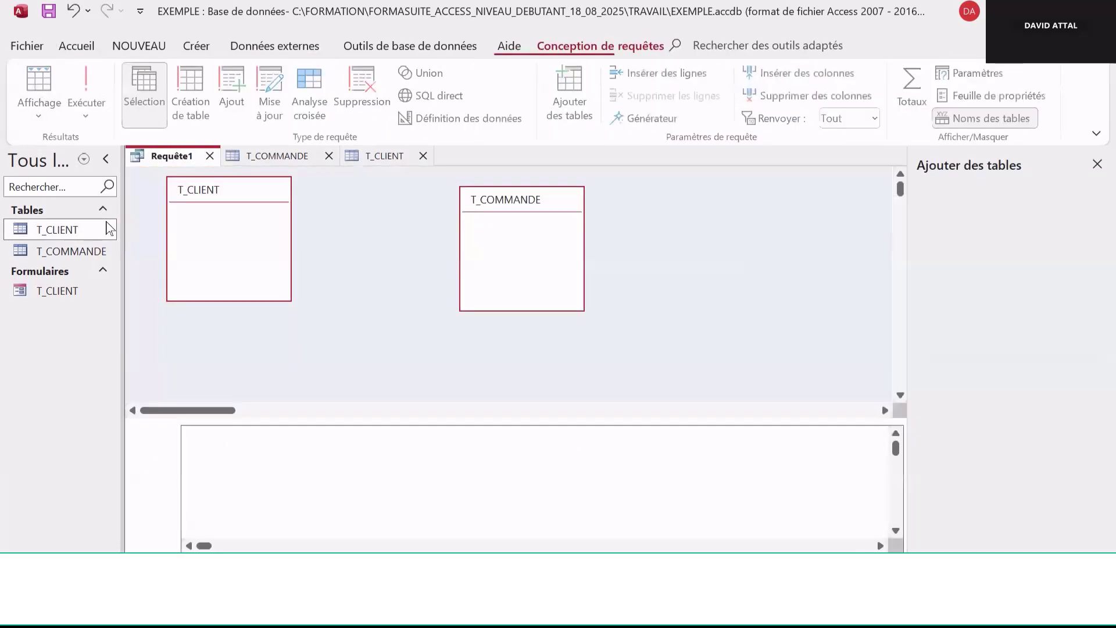
Open the T_COMMANDE table and add order ref_1 for DUPONT with amount 150, dated 18/08/2025
double_click(88, 257)
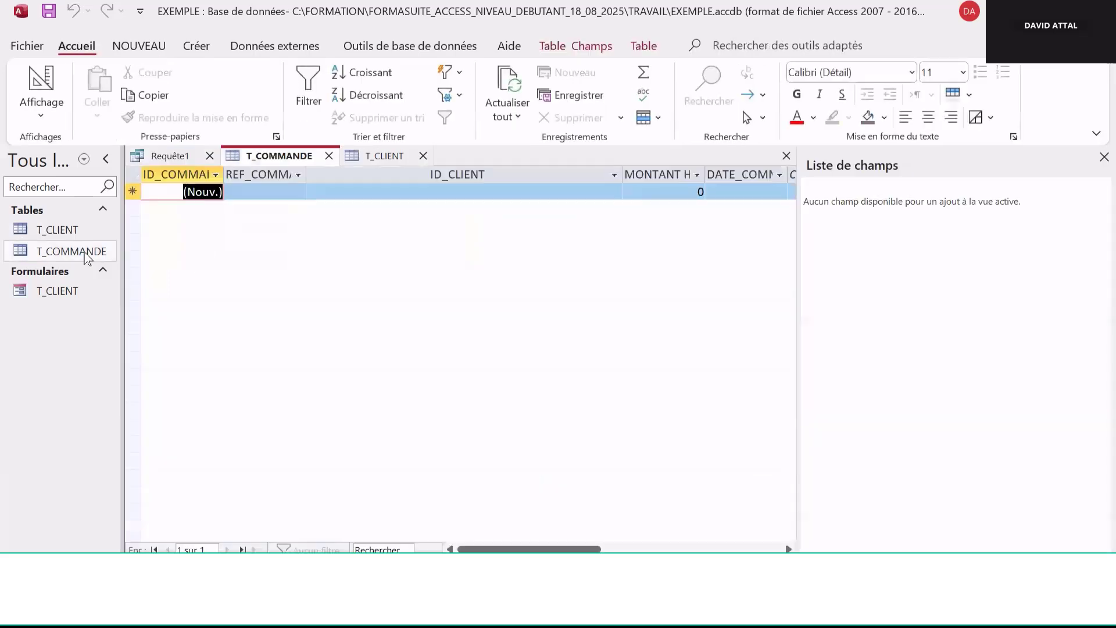
click(269, 194)
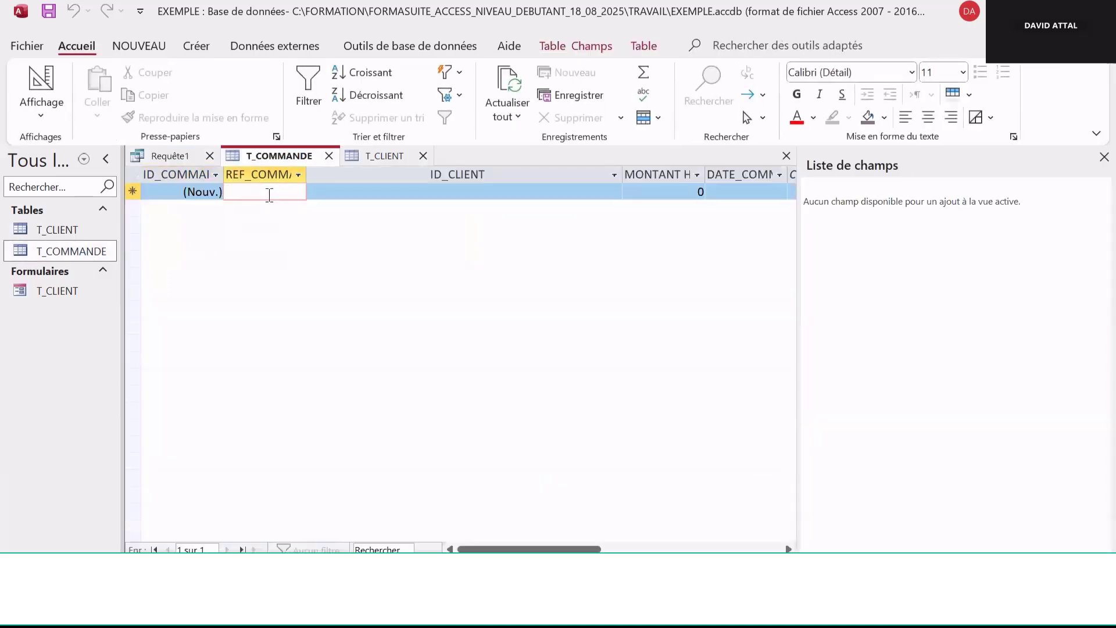
text(ref_1)
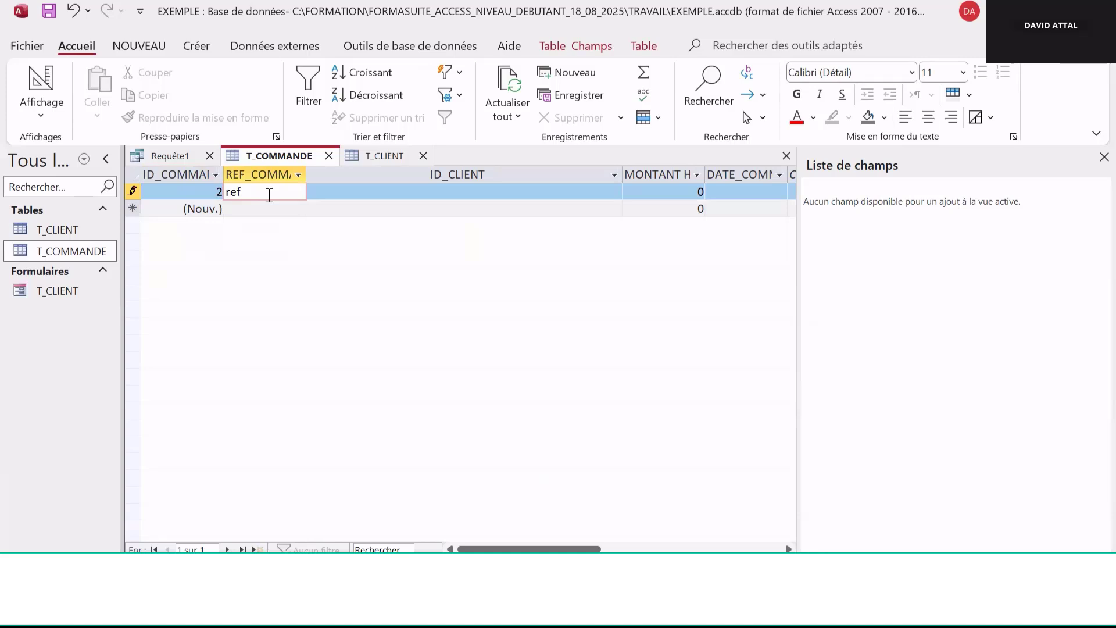
click(421, 190)
click(614, 192)
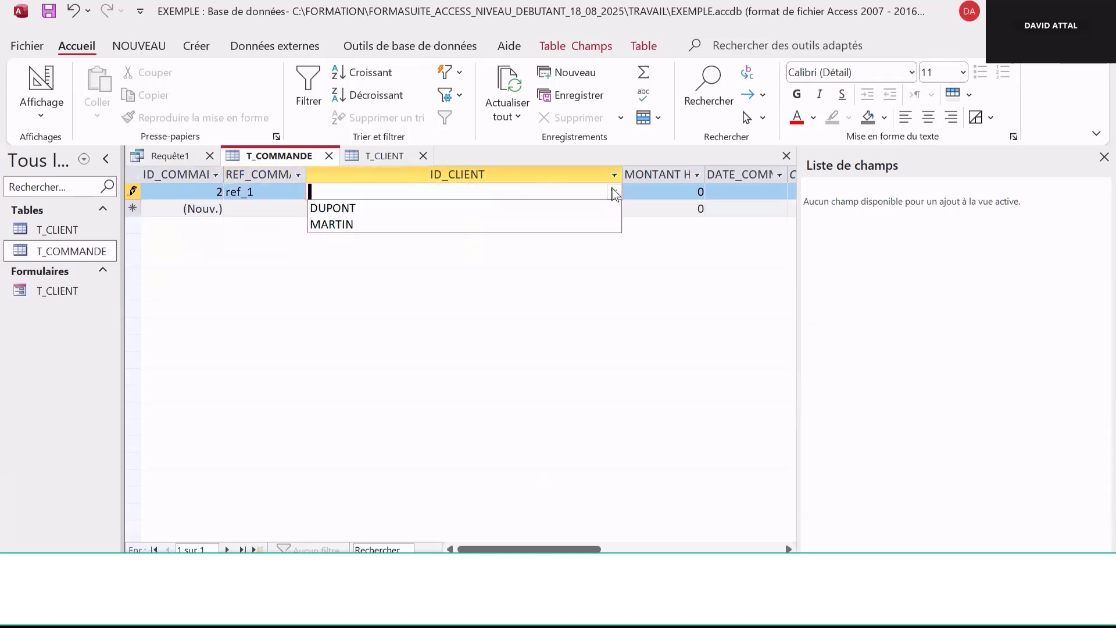
click(529, 211)
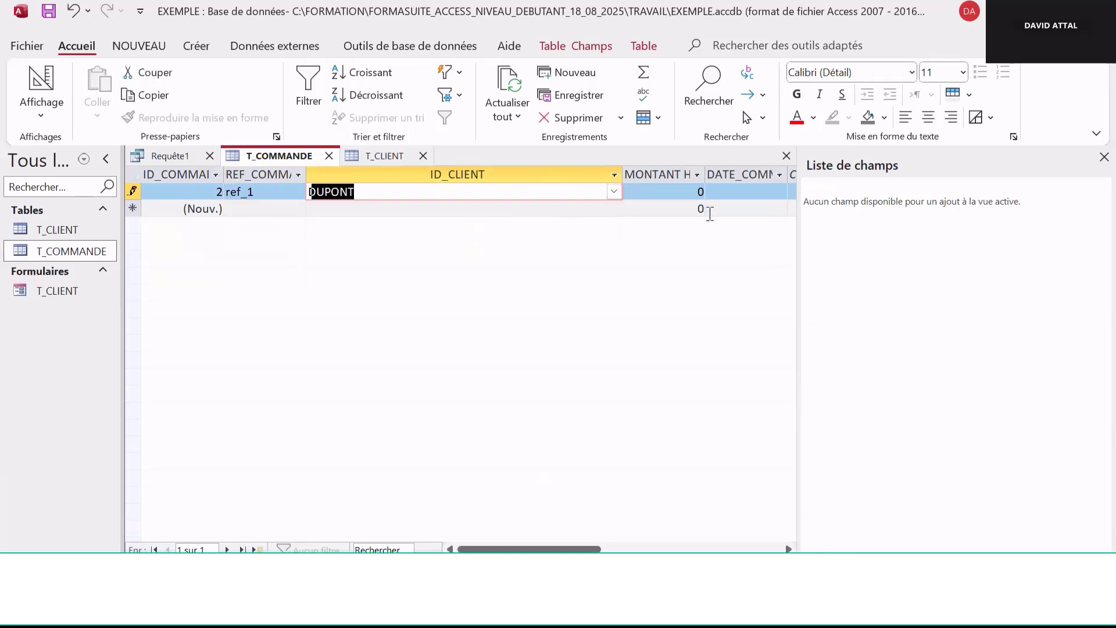
key(Tab)
text(150)
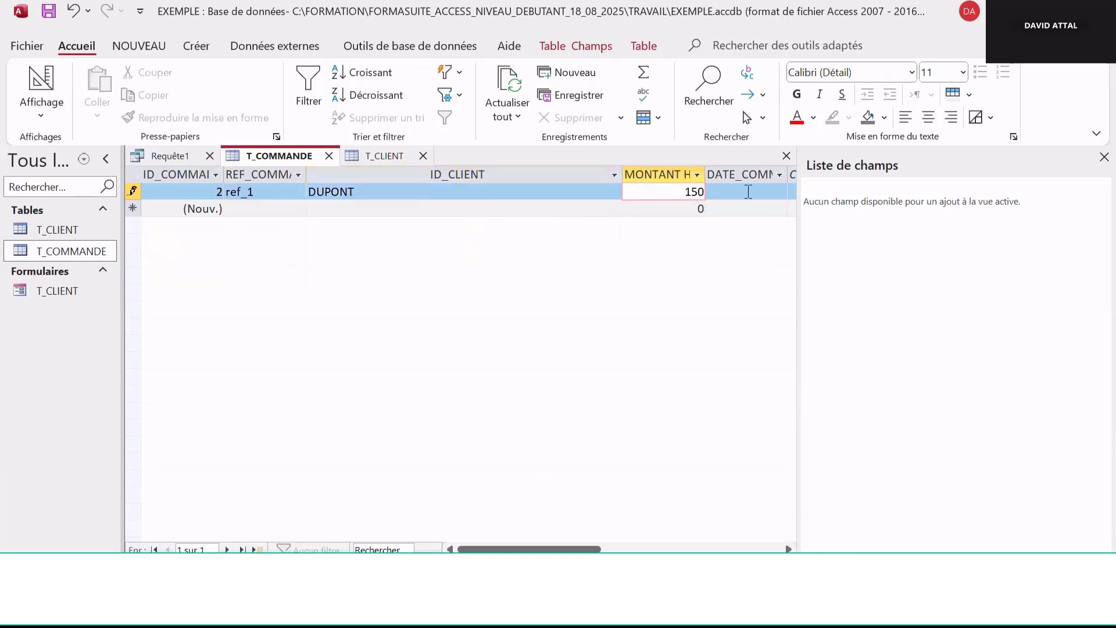
click(763, 192)
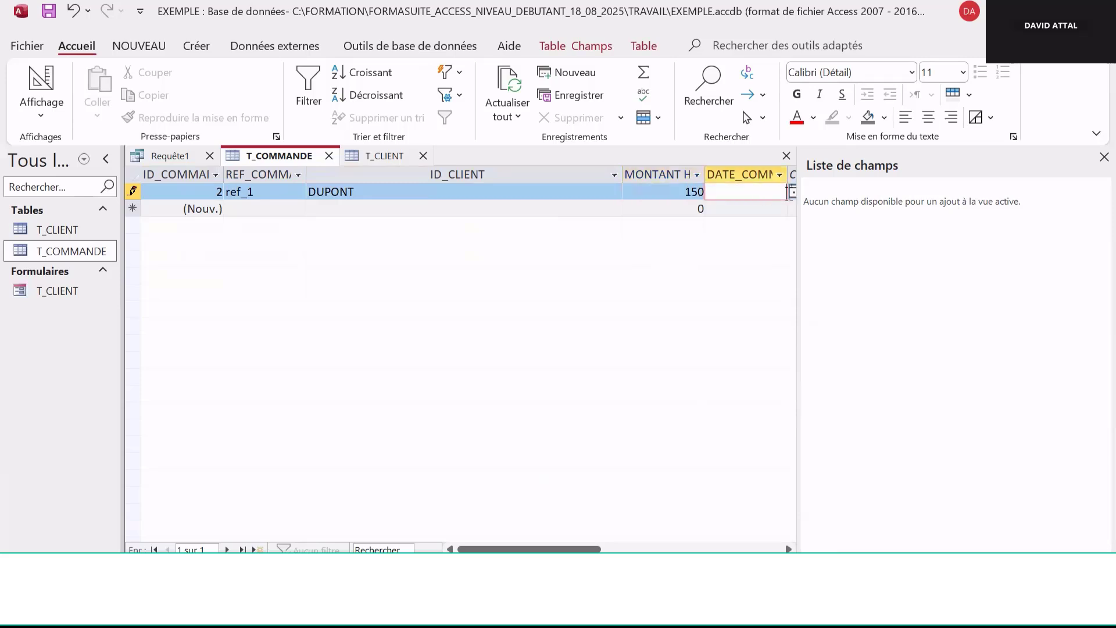
click(793, 191)
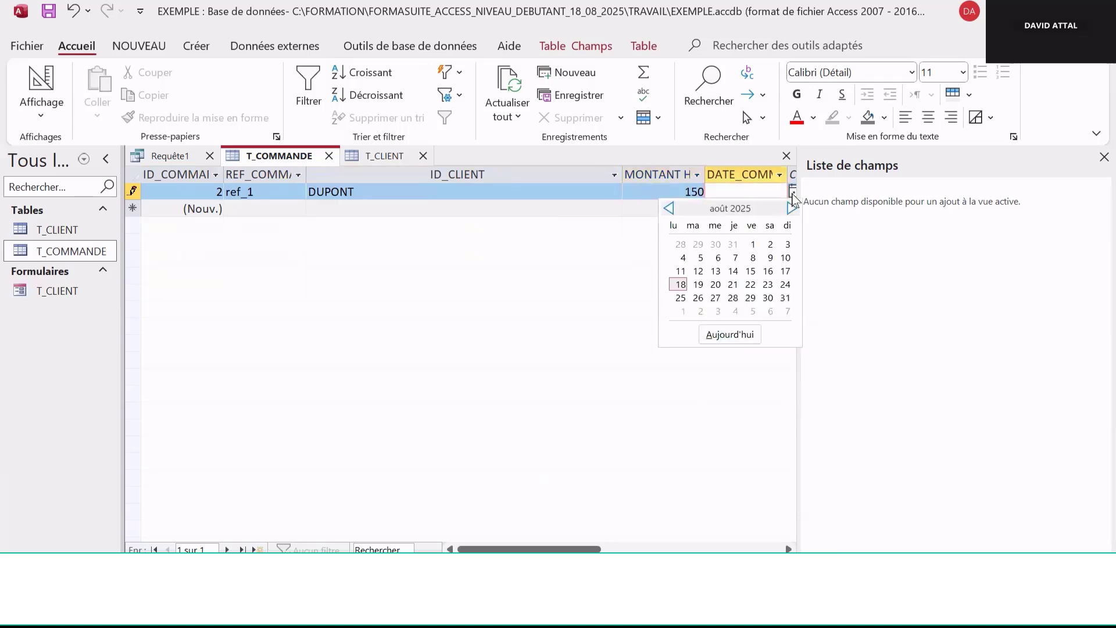
click(680, 284)
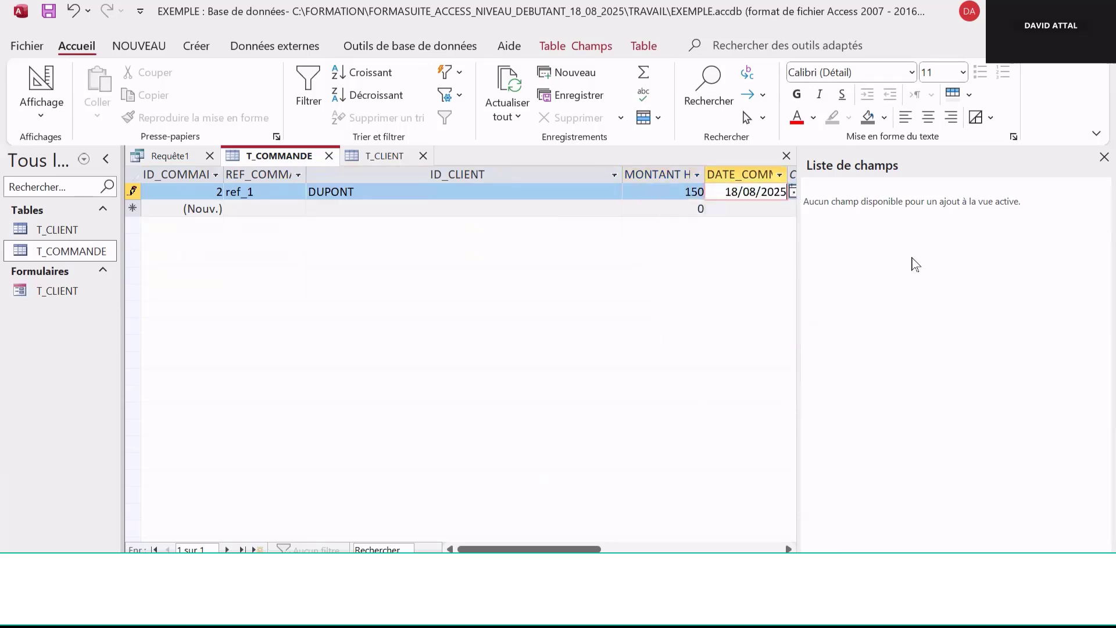
click(1102, 157)
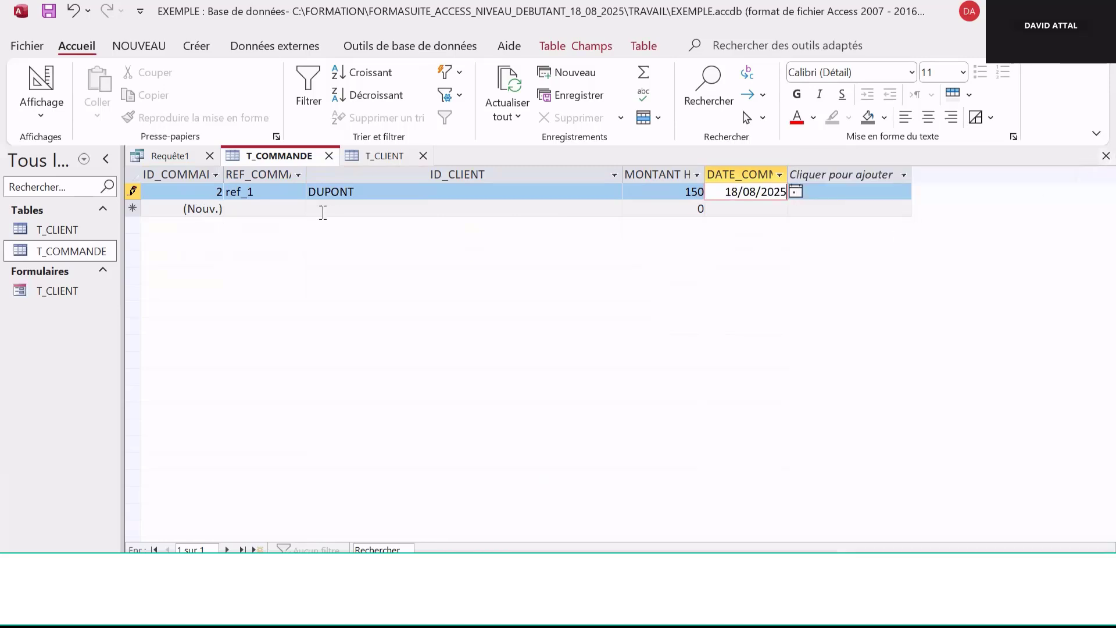
Add a second order ref_2 for DUPONT with amount 300, dated 18/08/2025
click(257, 208)
text(ref)
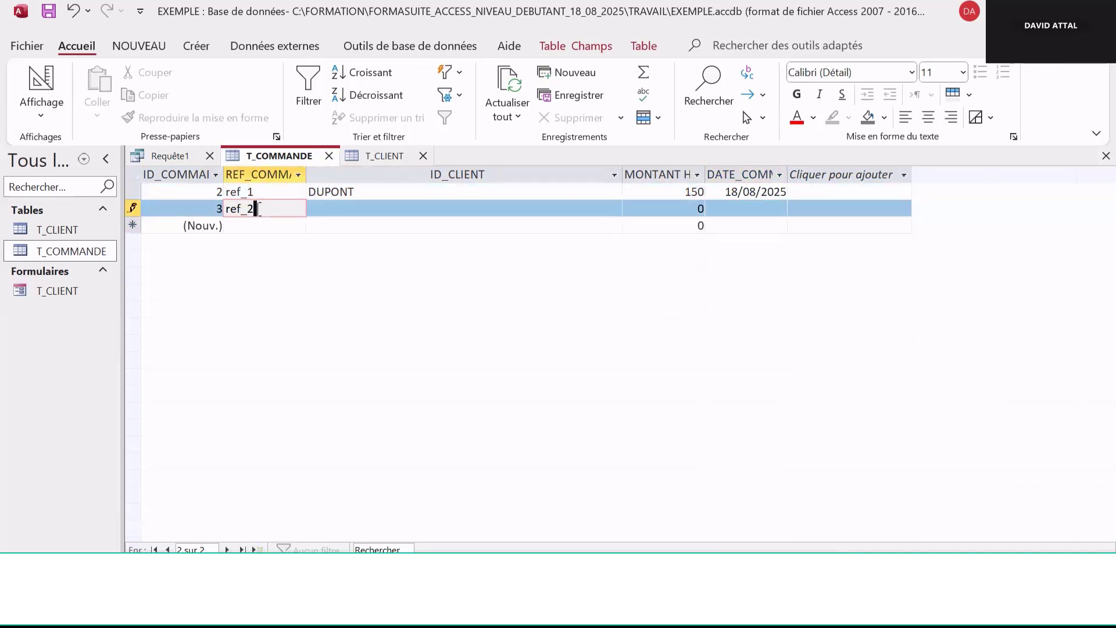
text(_2)
key(Tab)
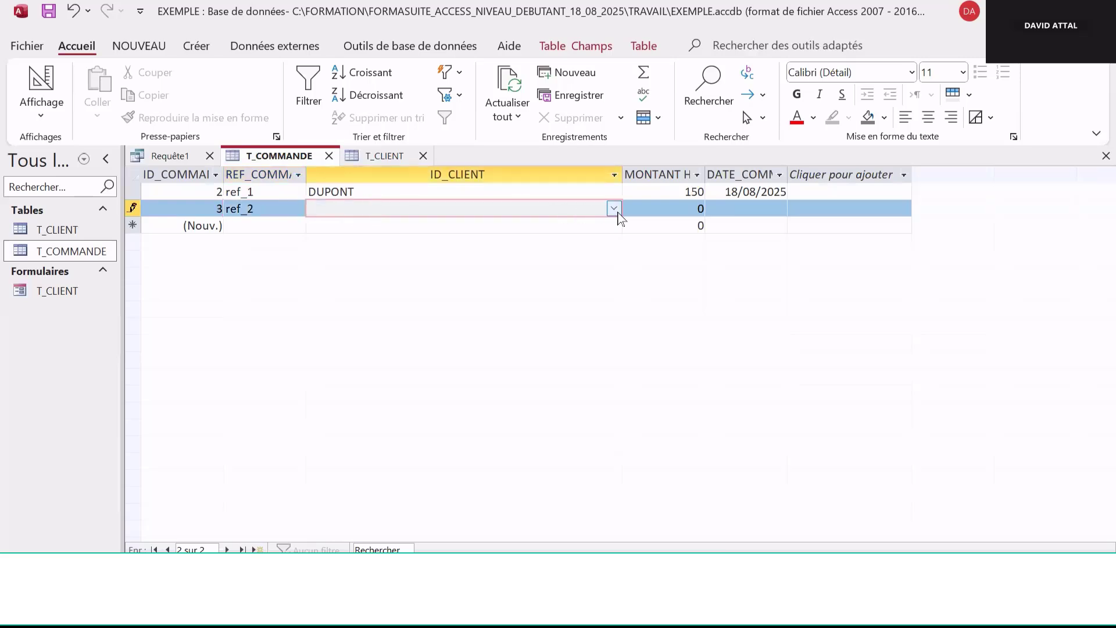
click(614, 209)
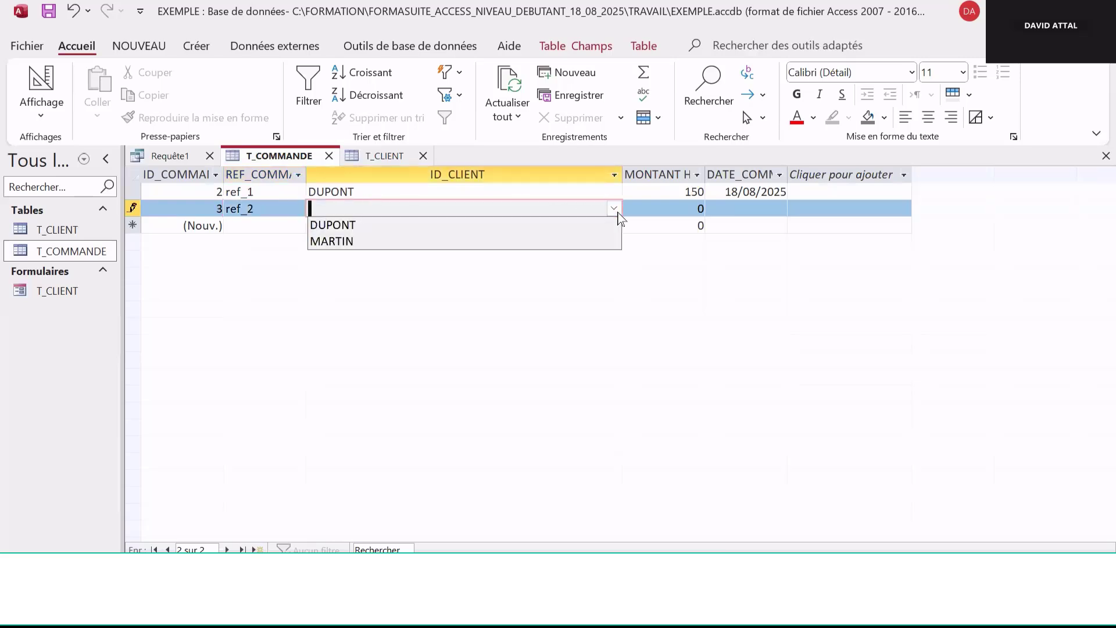
click(522, 228)
click(701, 207)
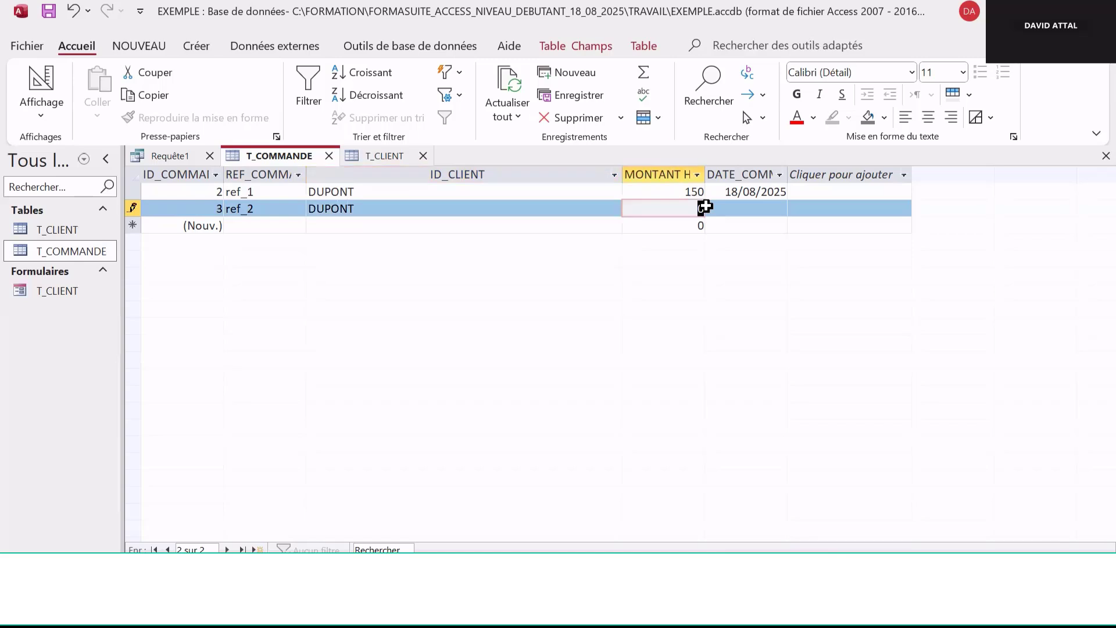
text(300)
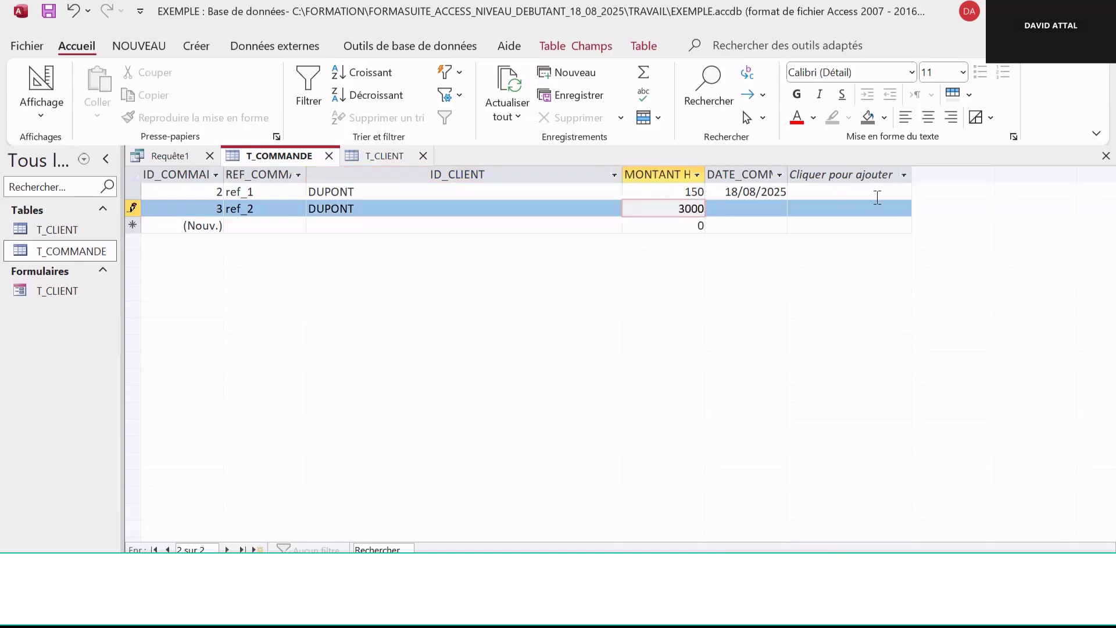
click(744, 210)
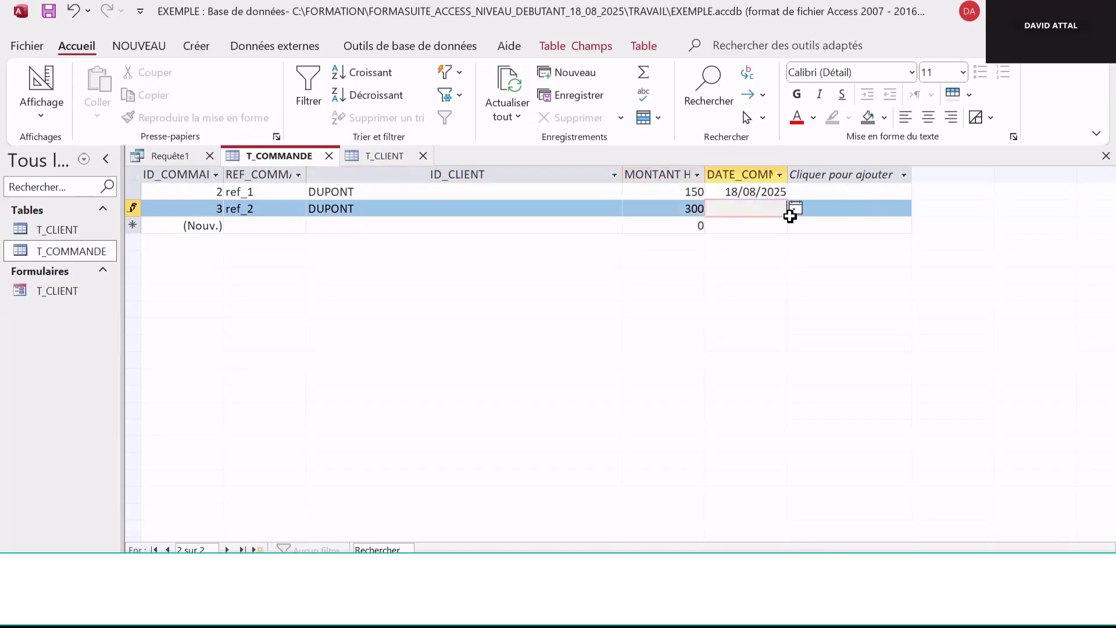
click(794, 209)
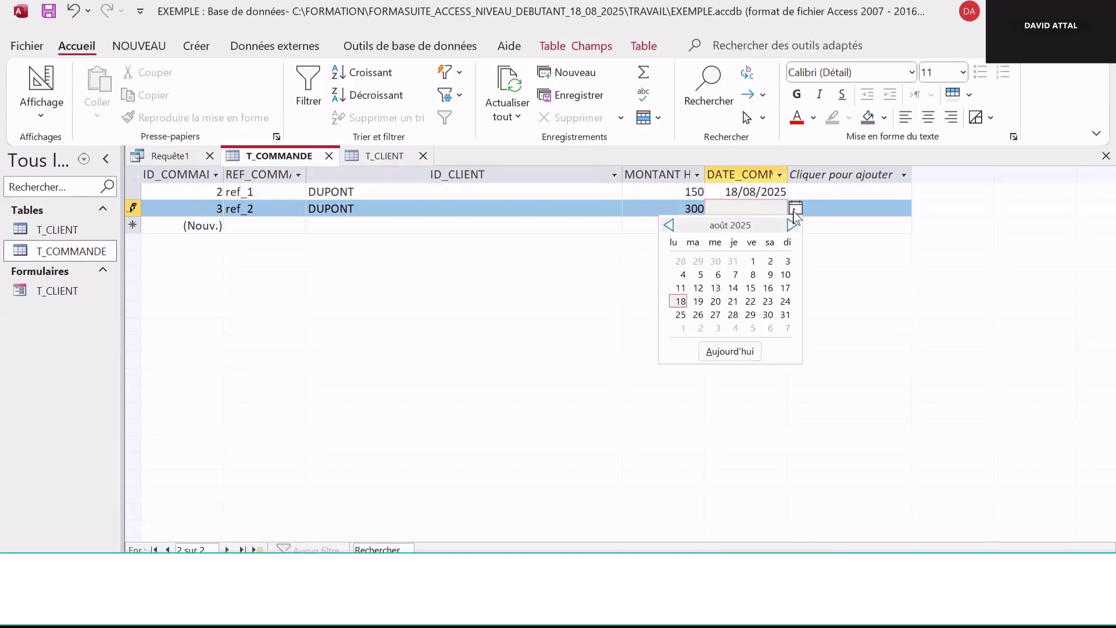
click(679, 301)
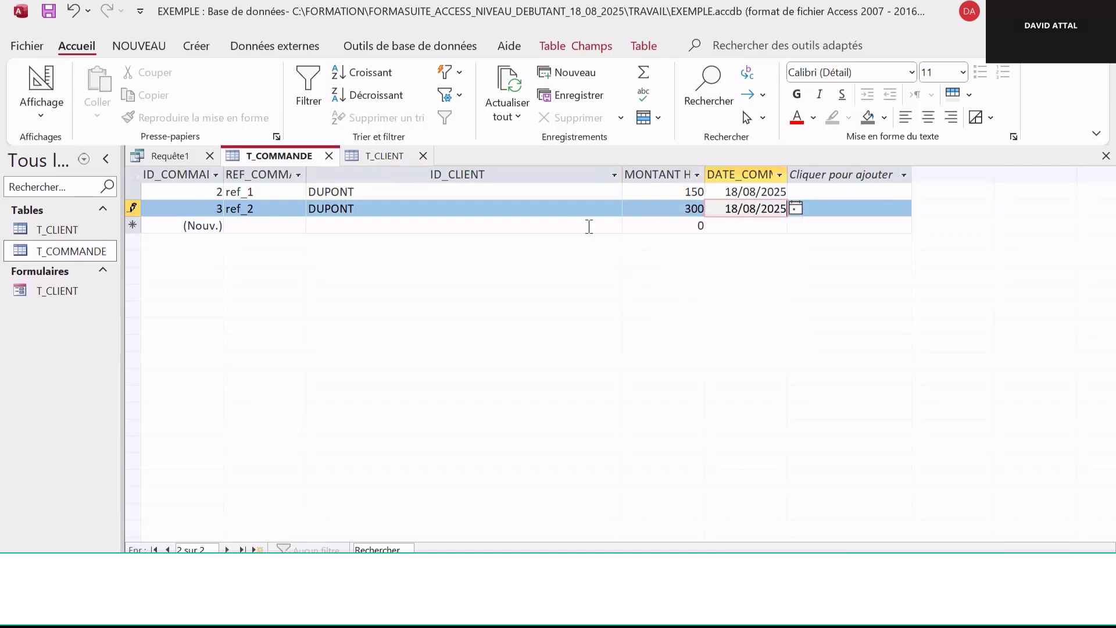
click(642, 224)
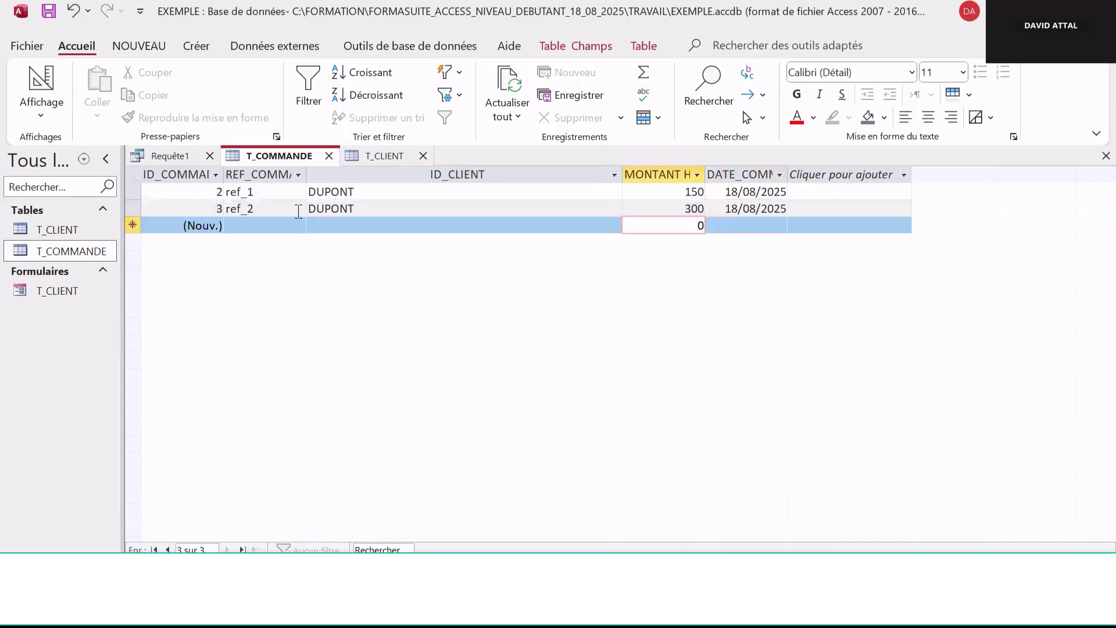
Close the T_COMMANDE table and run the query to review client and order rows
click(328, 155)
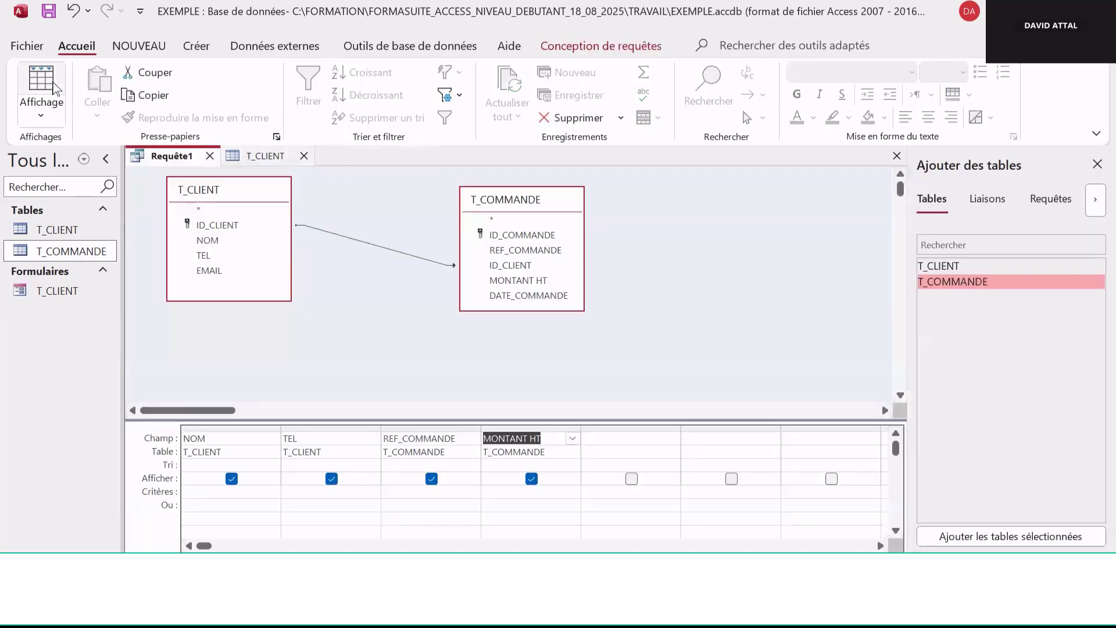
click(581, 52)
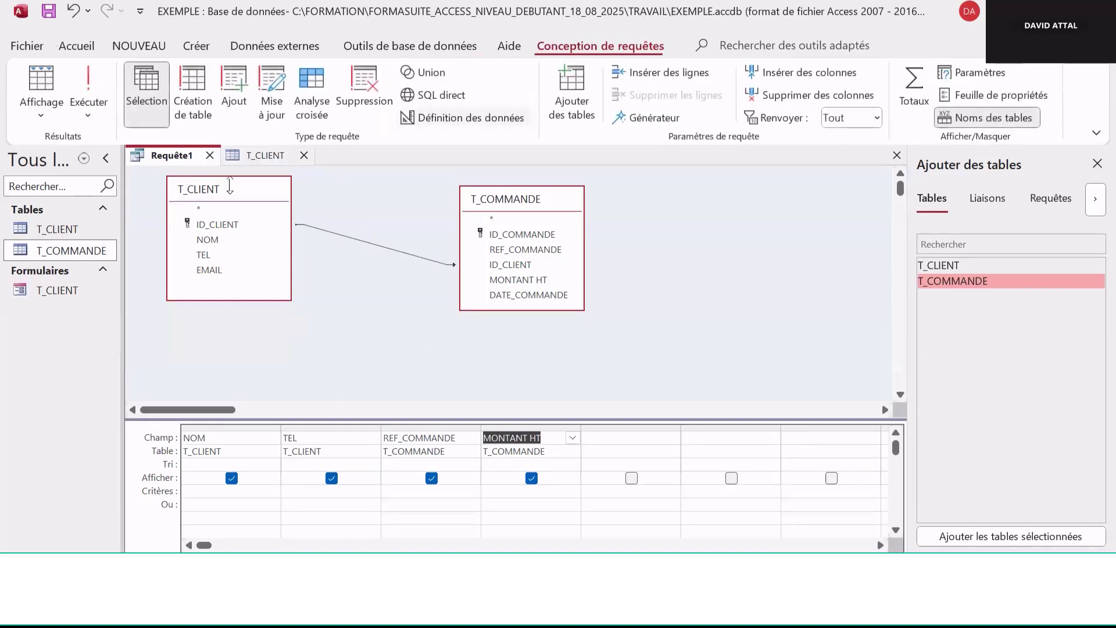
click(88, 84)
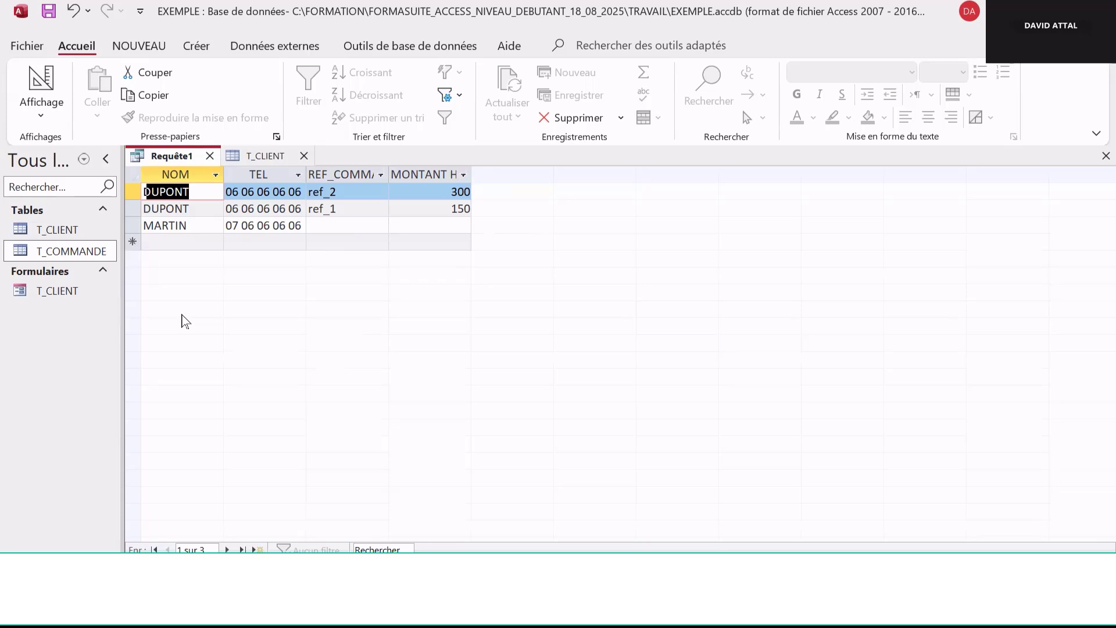
click(345, 229)
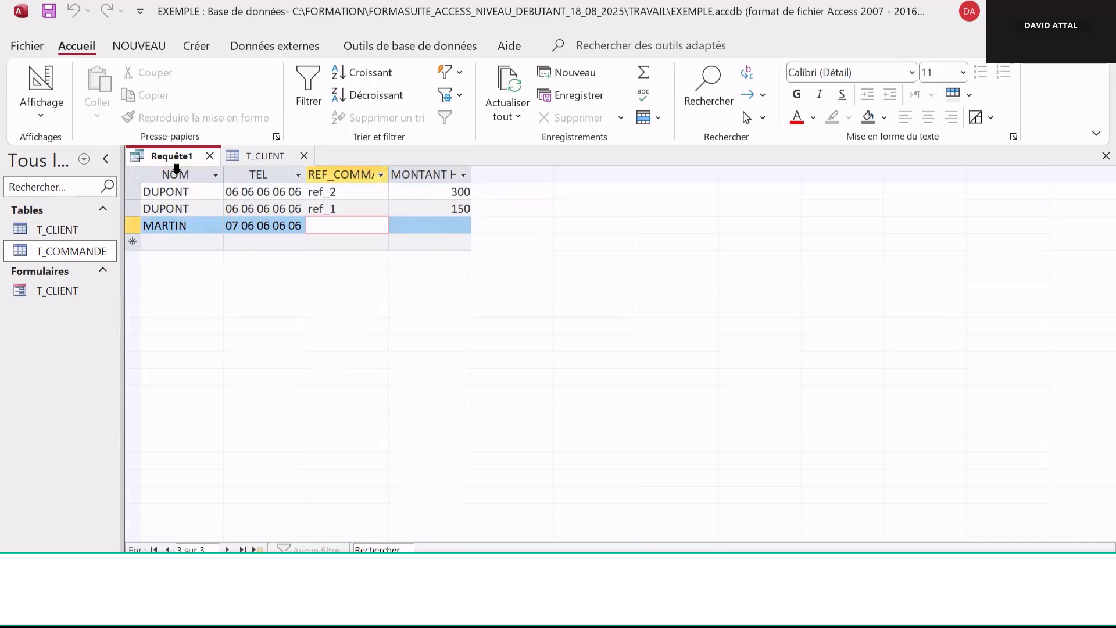
Switch the query back to Design view
click(43, 111)
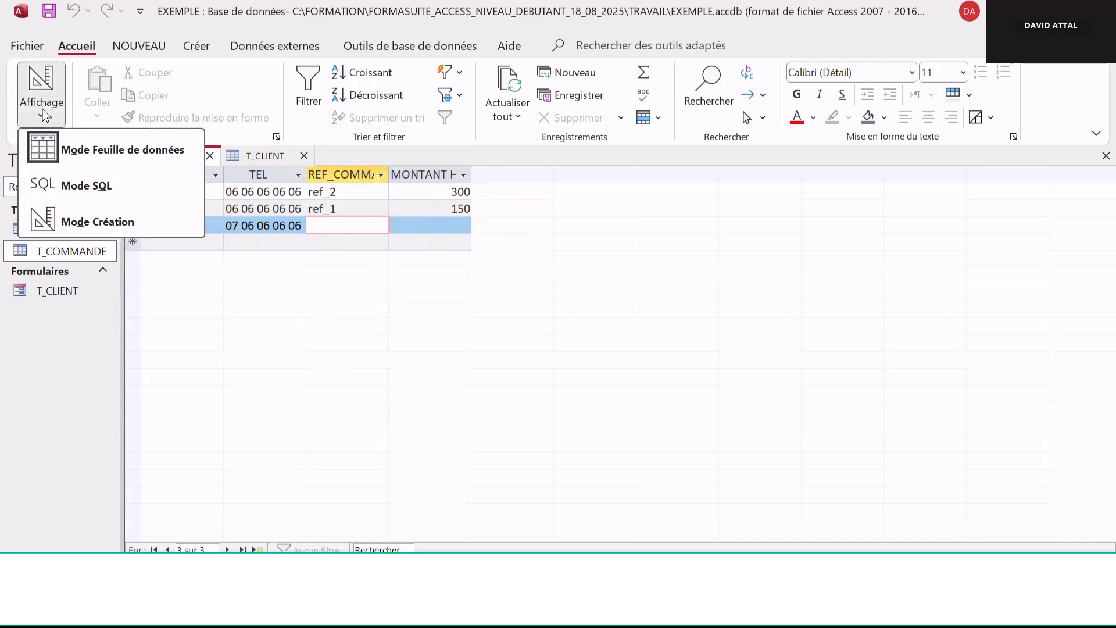
click(120, 223)
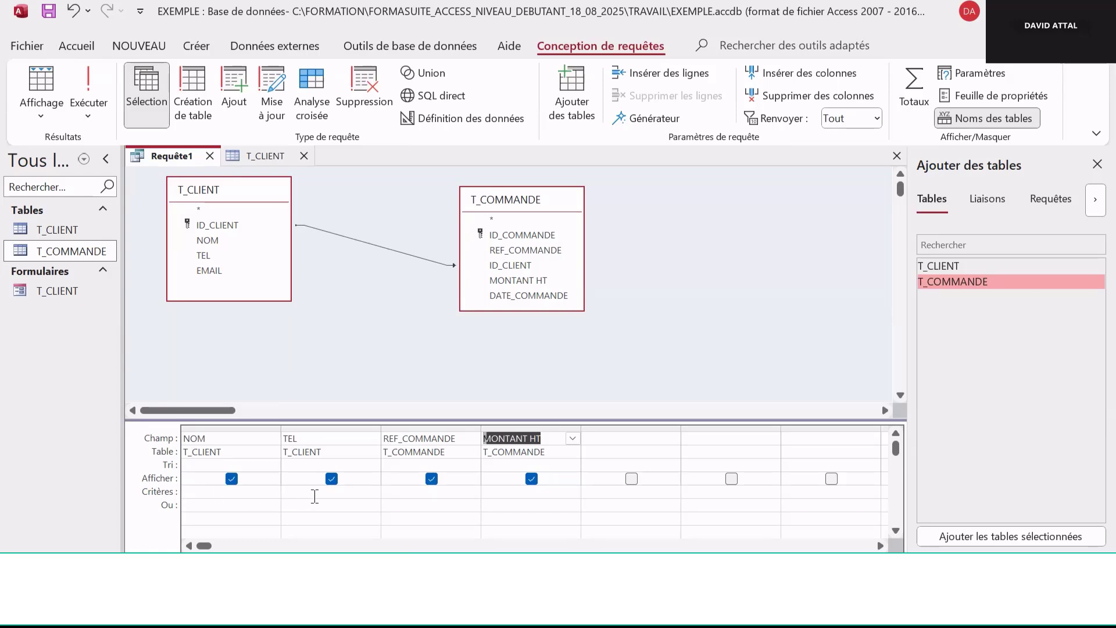
Set the REF_COMMANDE criterion to Est Null and run the query to list clients without orders
click(430, 492)
text(is)
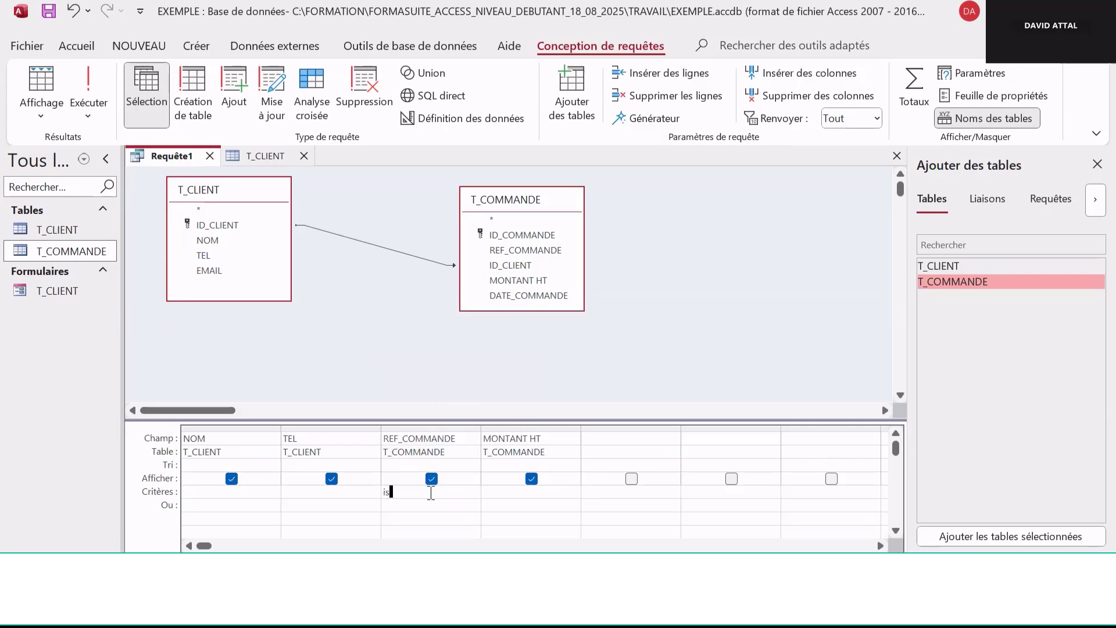
text( null)
click(436, 506)
click(93, 95)
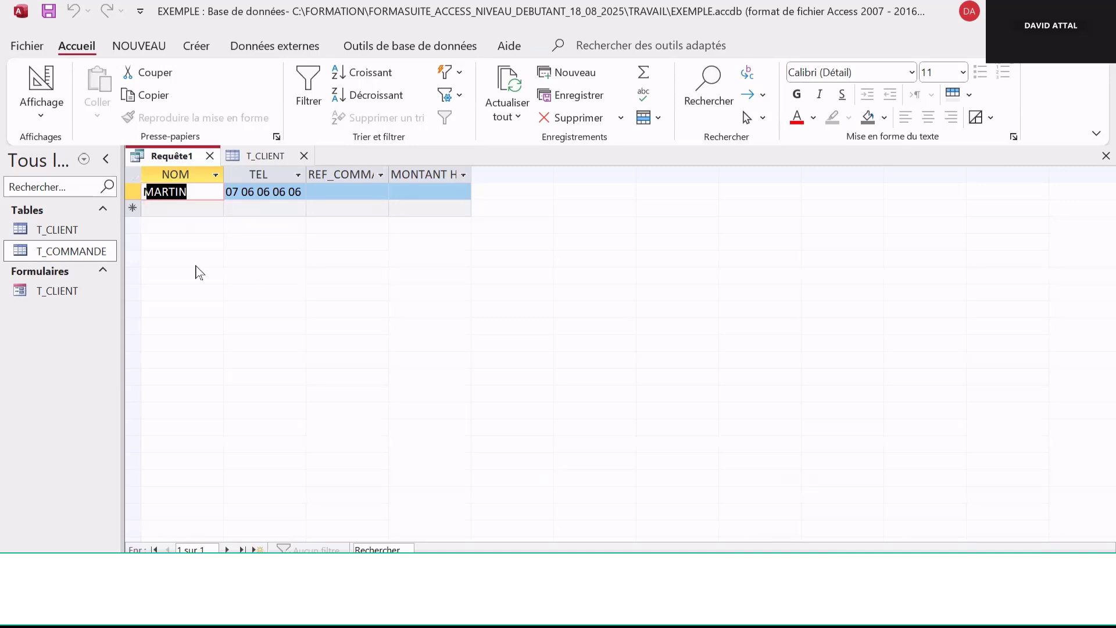
Return to Design view, change the REF_COMMANDE criterion to Est Pas Null, and run the query again
click(43, 113)
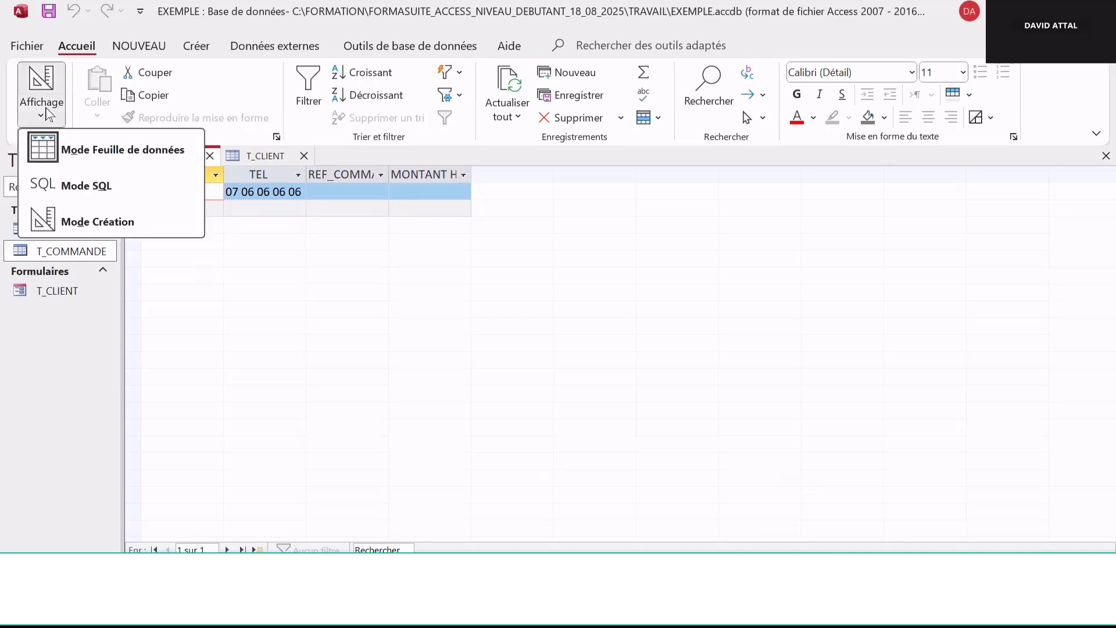
click(90, 221)
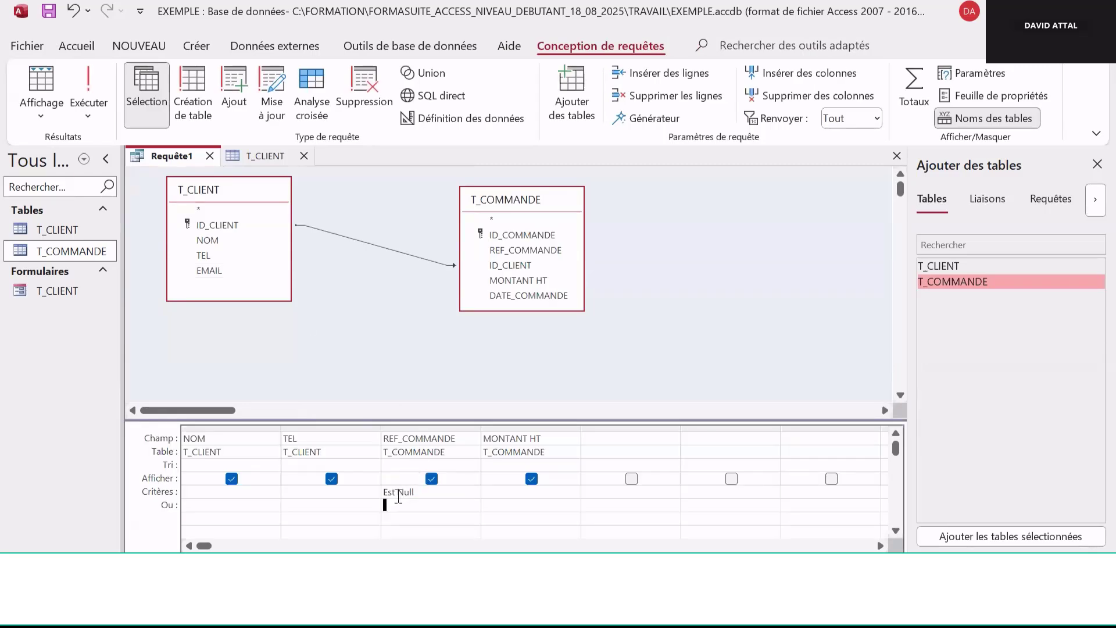
text(ot)
click(86, 84)
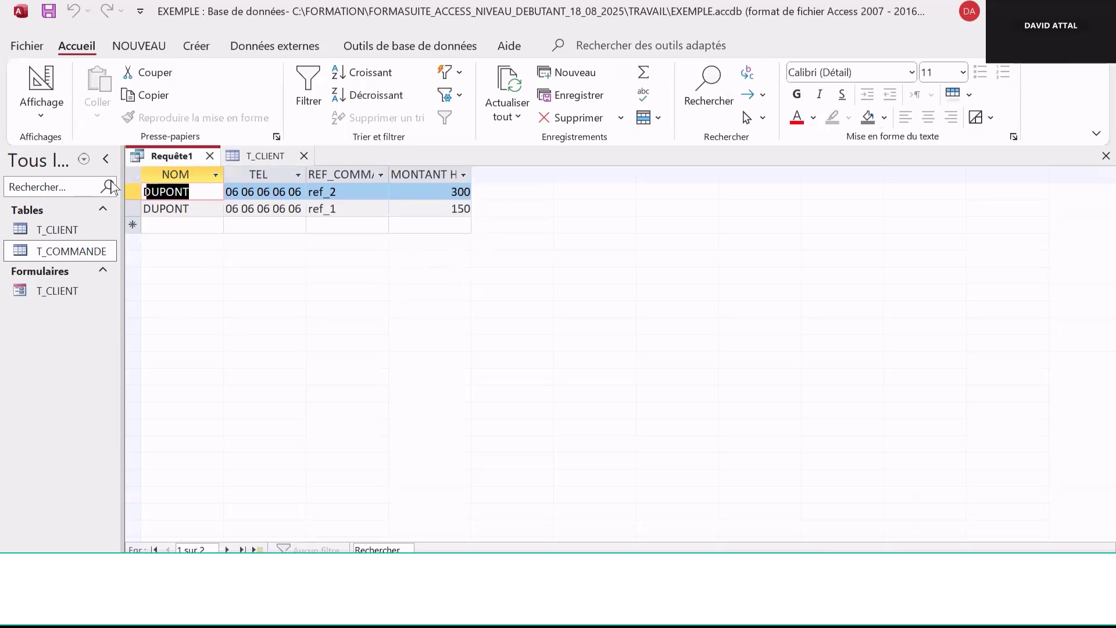
Launch the Report Wizard from Design view, saving the query as REQUETE_COMMANDE_CLIENT when asked
click(51, 119)
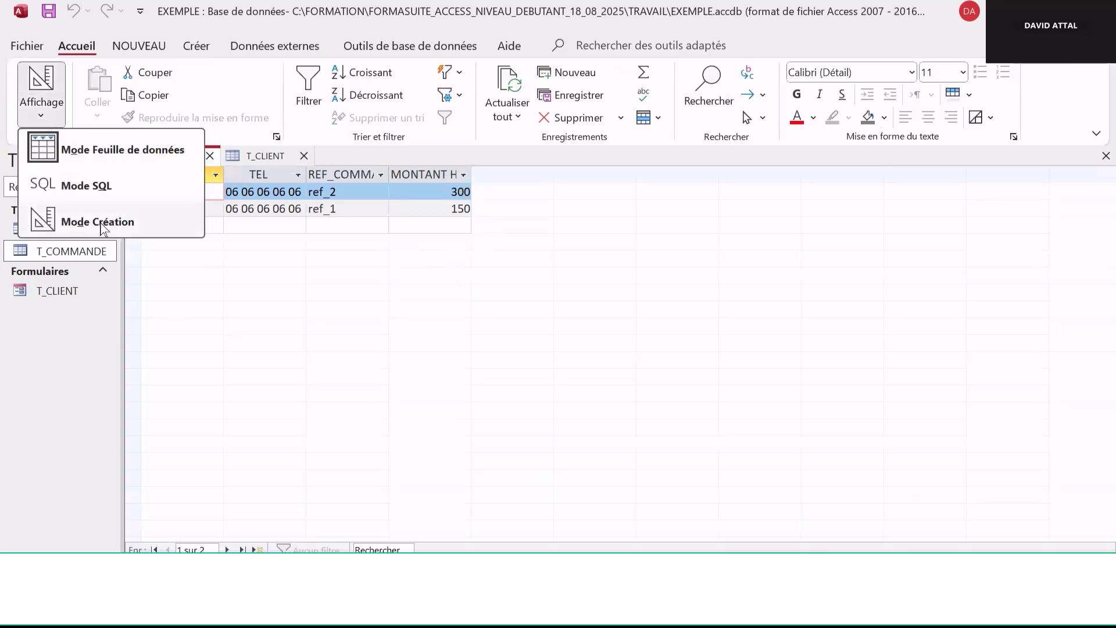
click(71, 223)
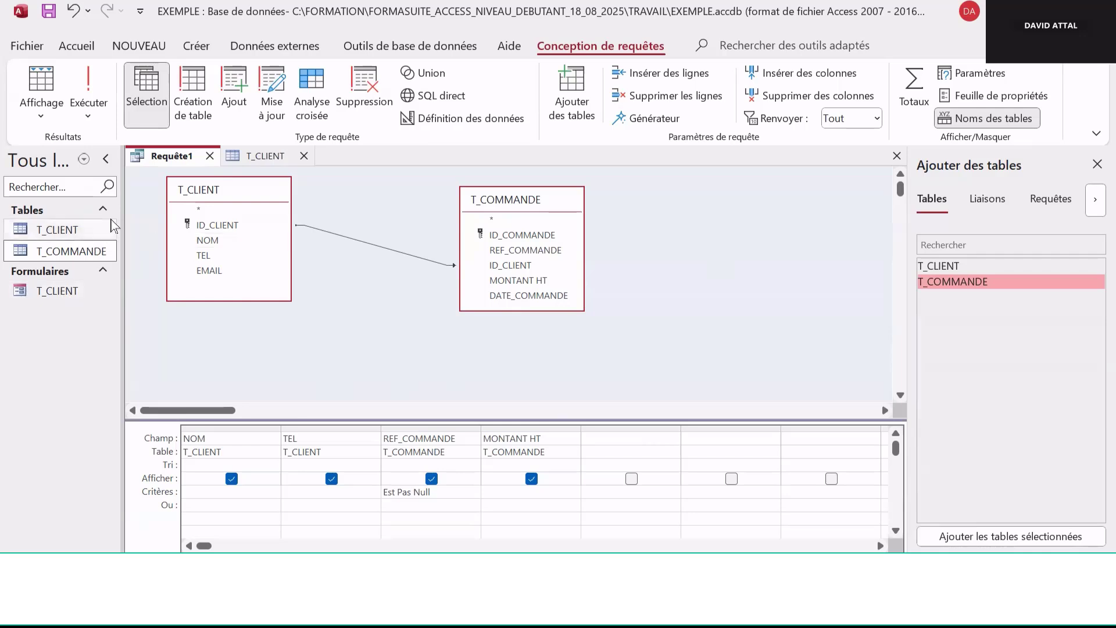
click(197, 46)
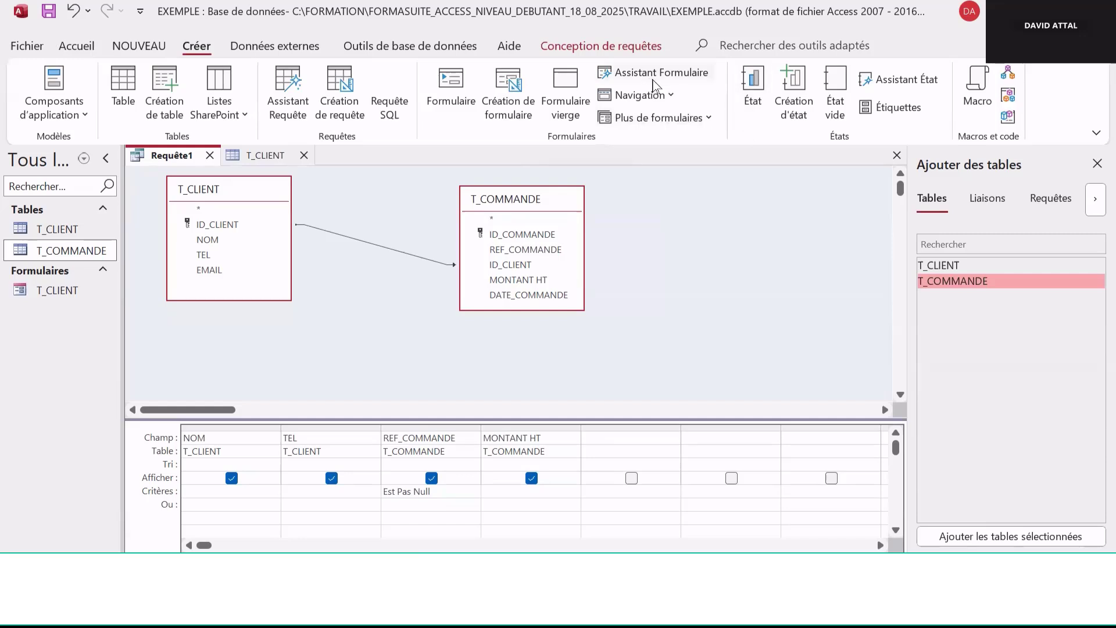
click(910, 85)
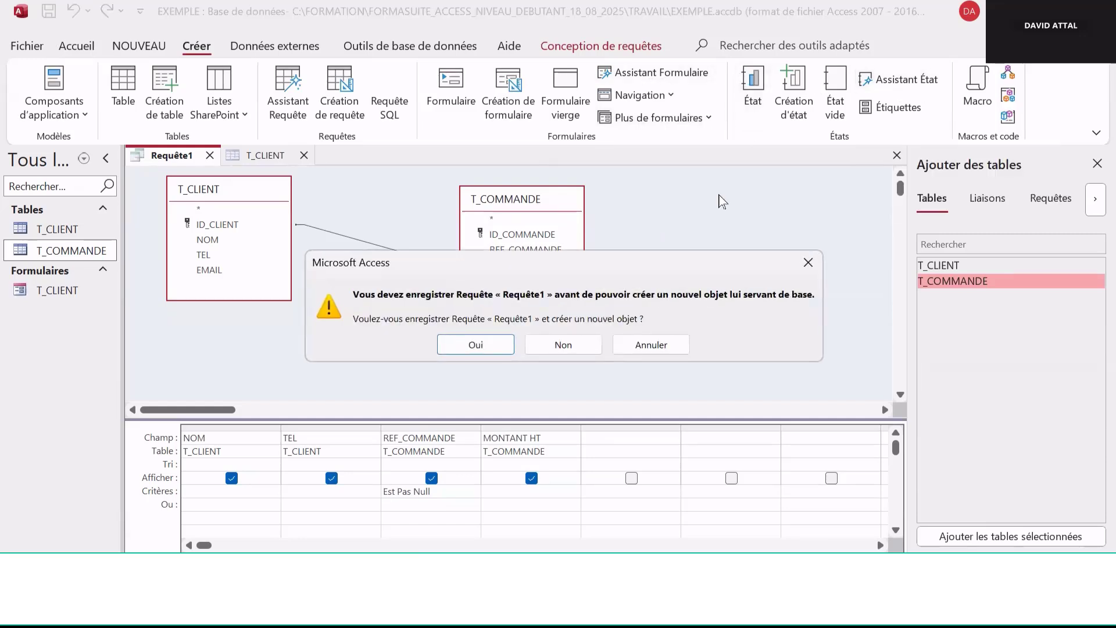
click(481, 348)
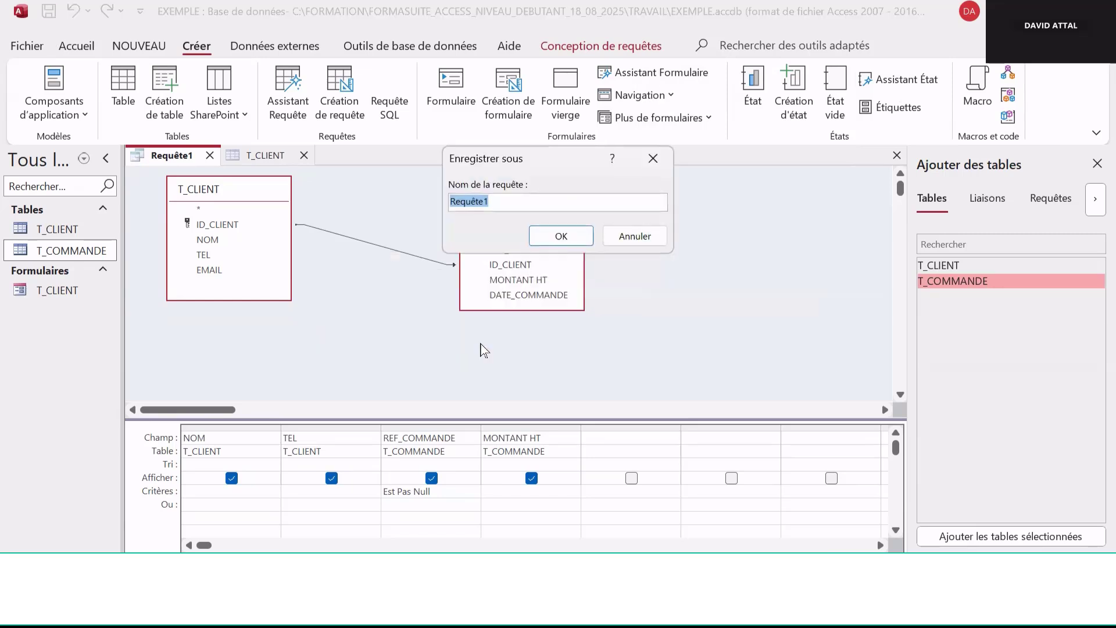
key(BackSpace)
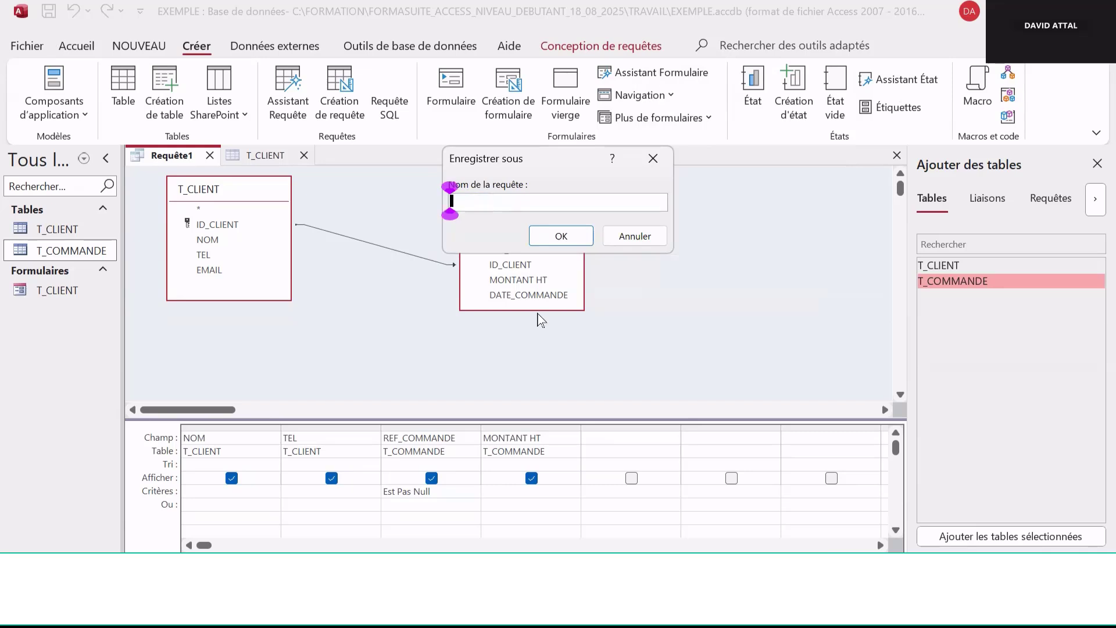
text(REQUETE)
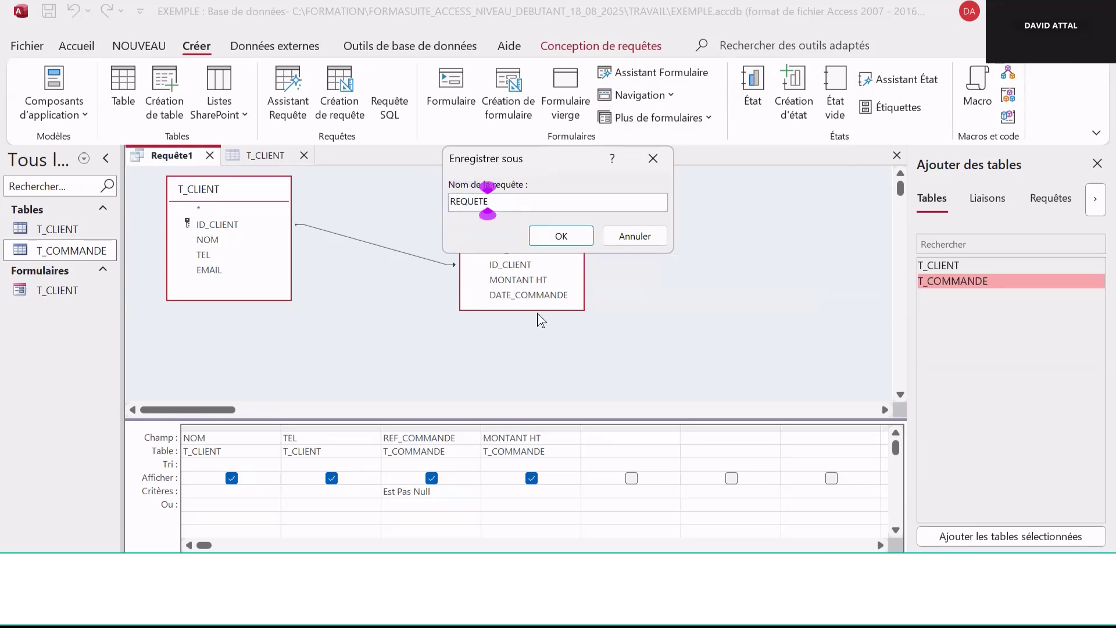
text(_COMMANDE)
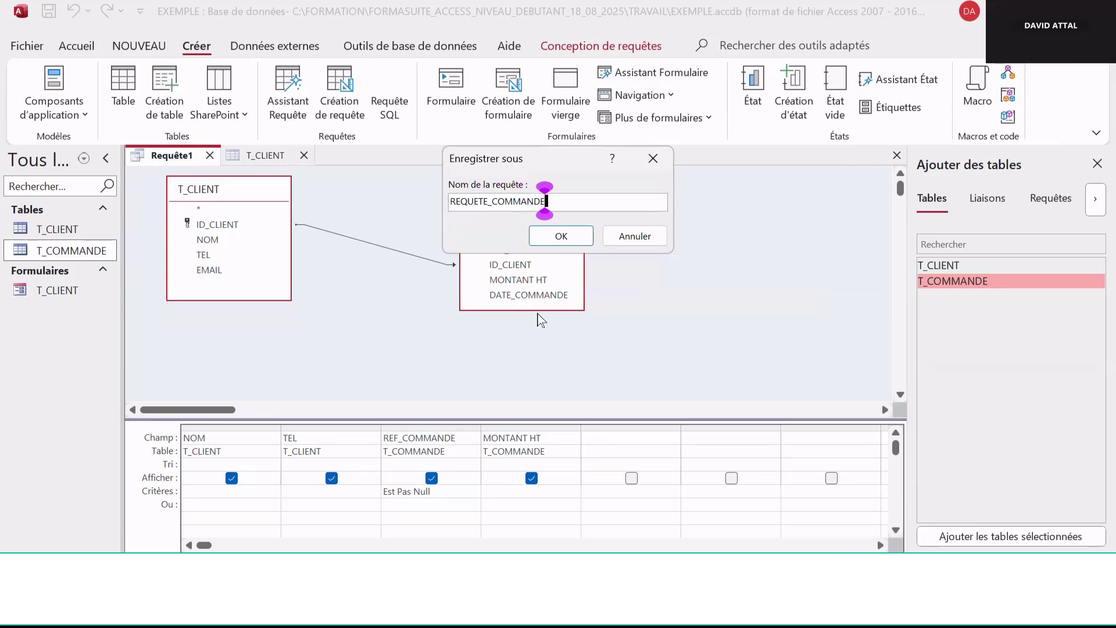
text(_CLIENT)
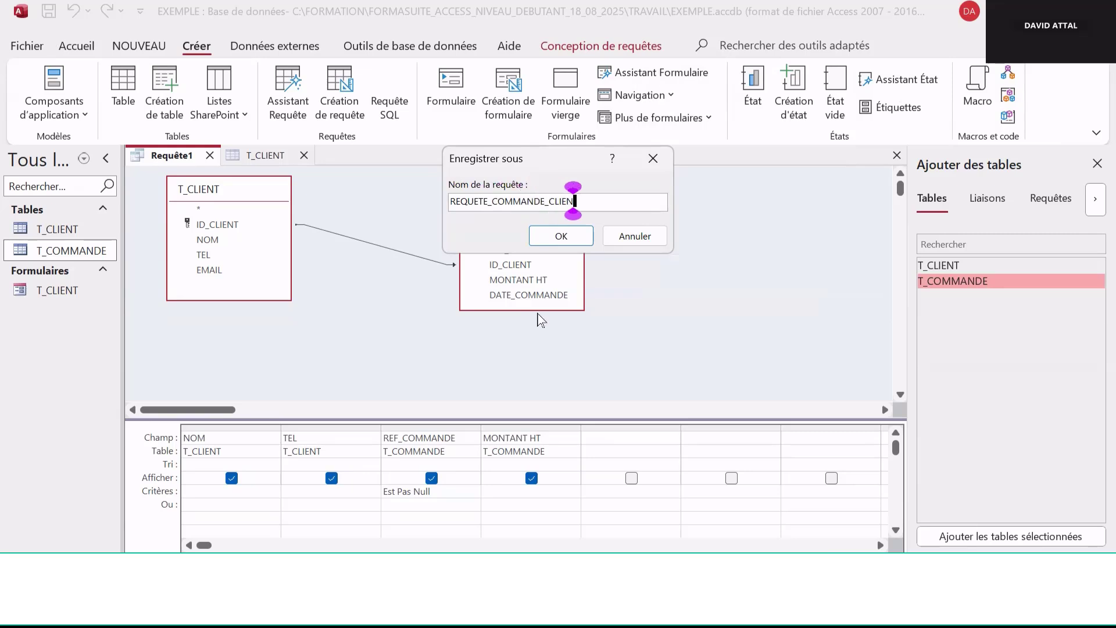
click(561, 235)
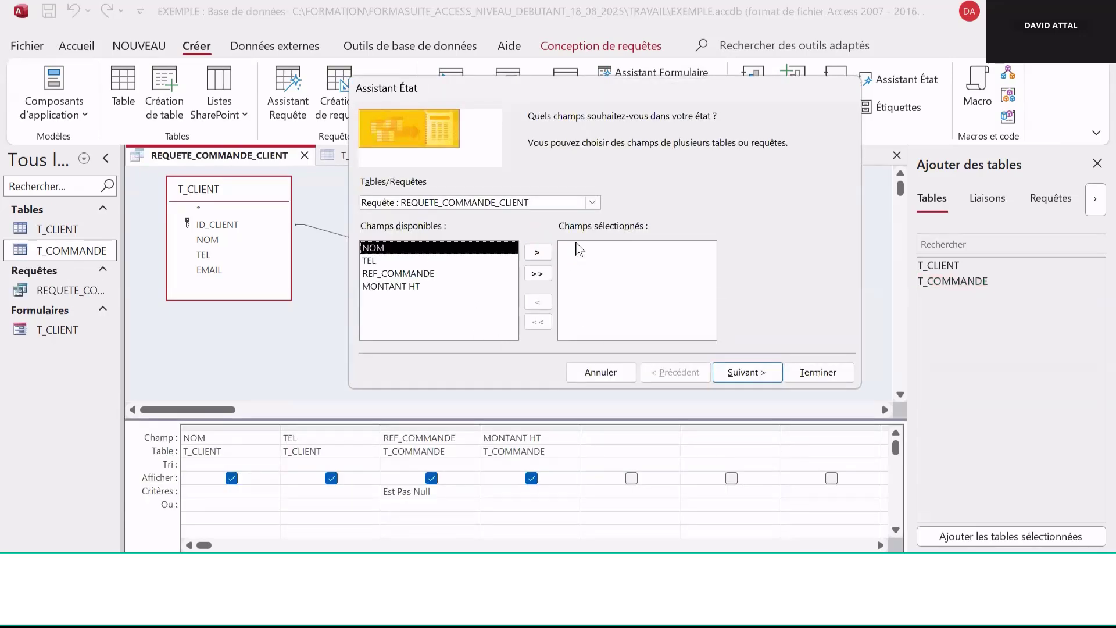
In the Report Wizard, add all fields of the REQUETE_COMMANDE_CLIENT query and continue
click(592, 203)
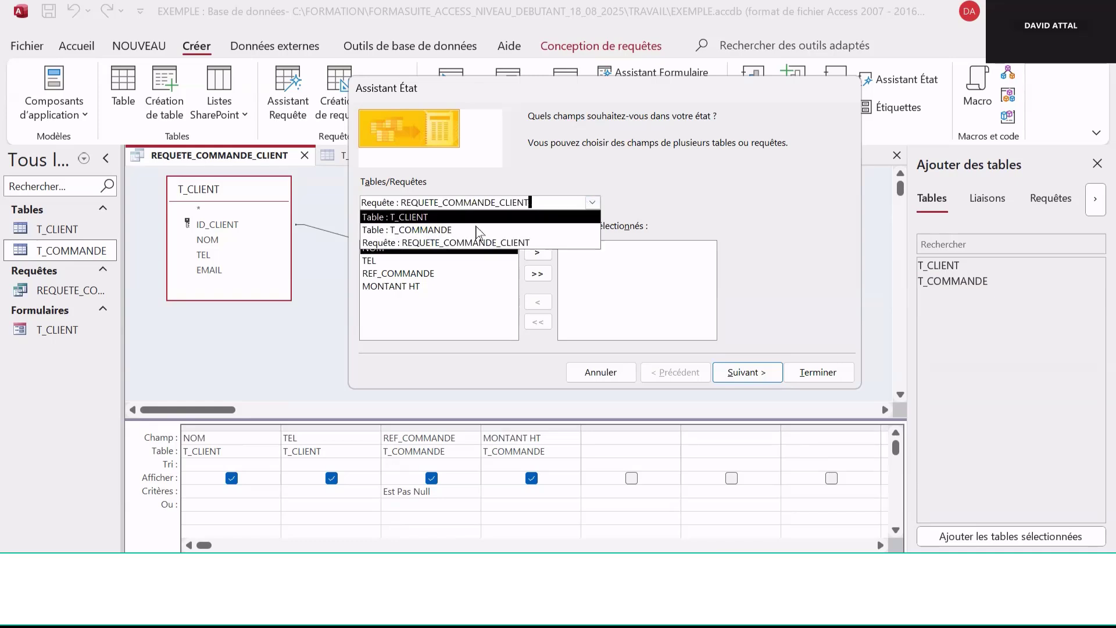
click(488, 243)
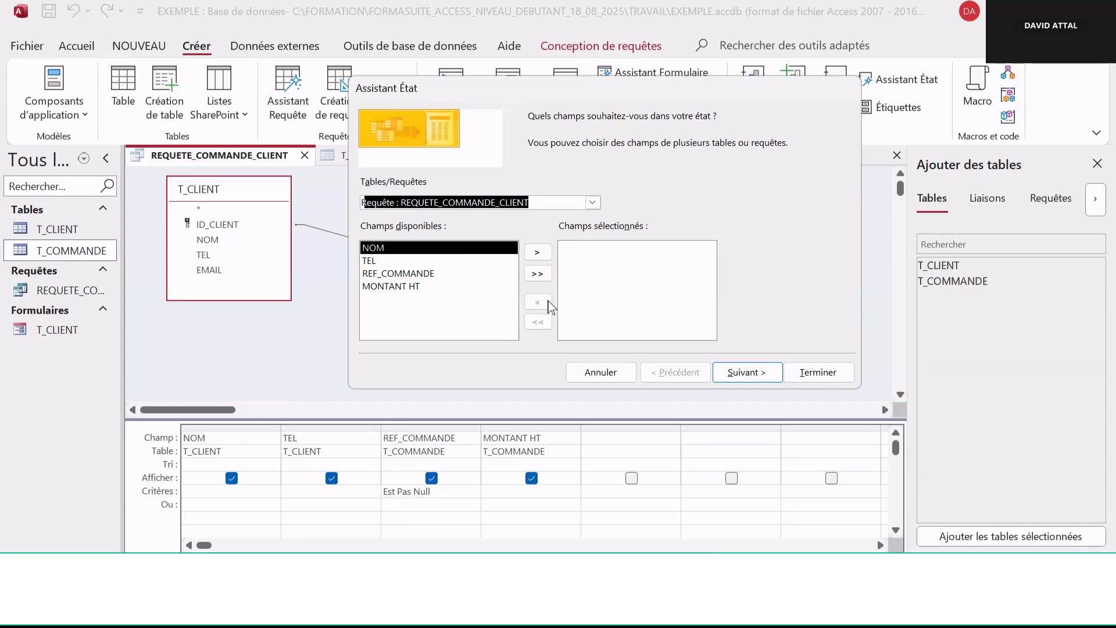
click(534, 277)
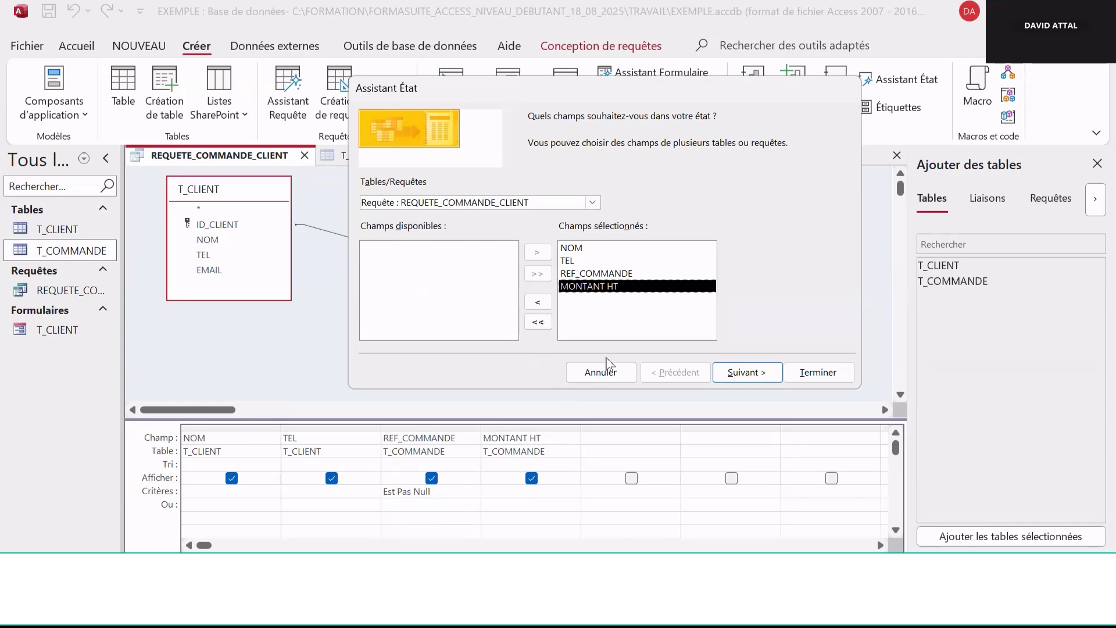
click(750, 372)
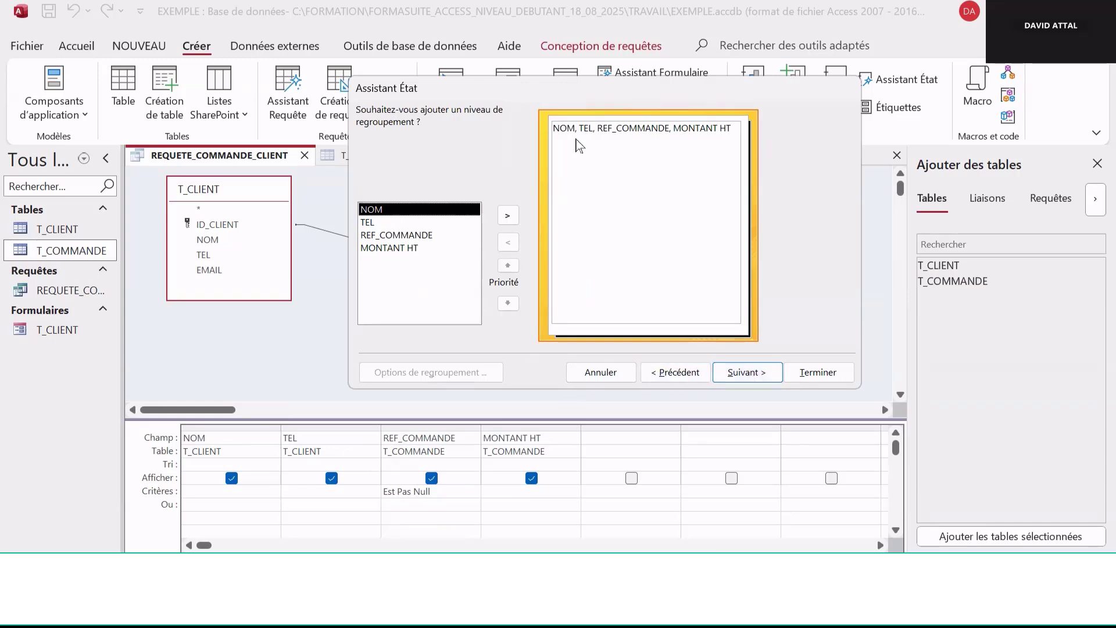
Skip grouping and sort the report records by MONTANT HT ascending
click(750, 375)
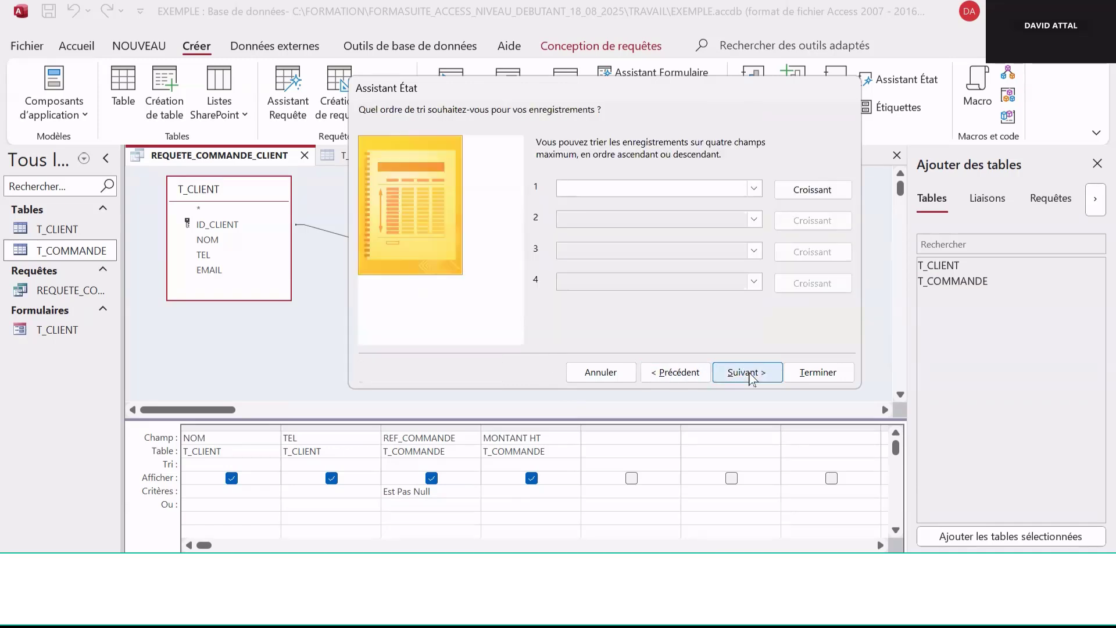
click(758, 192)
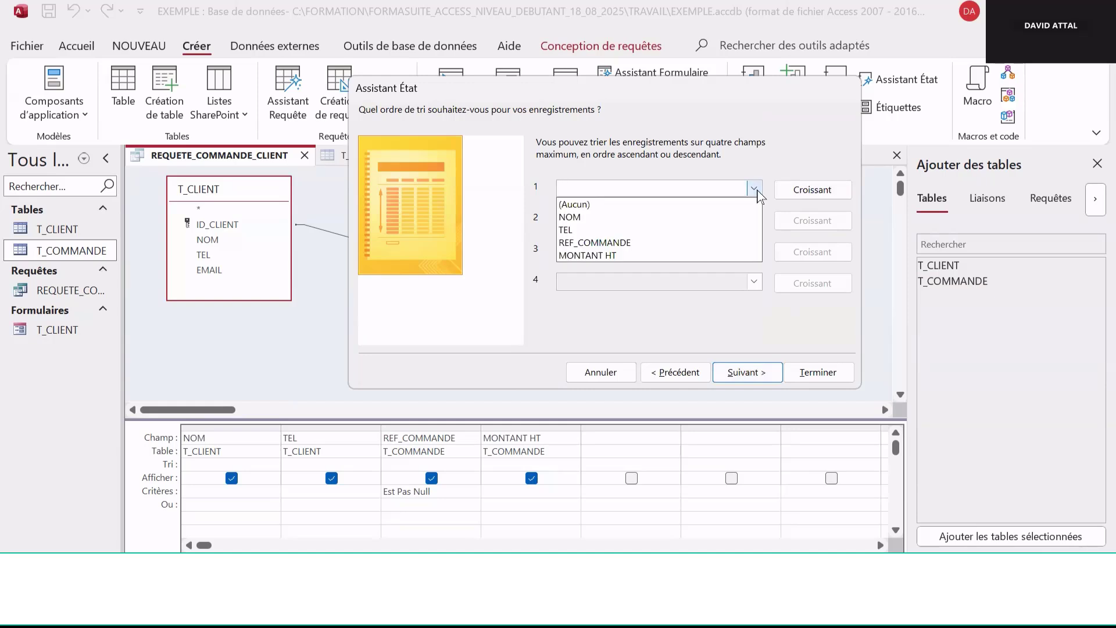
click(707, 256)
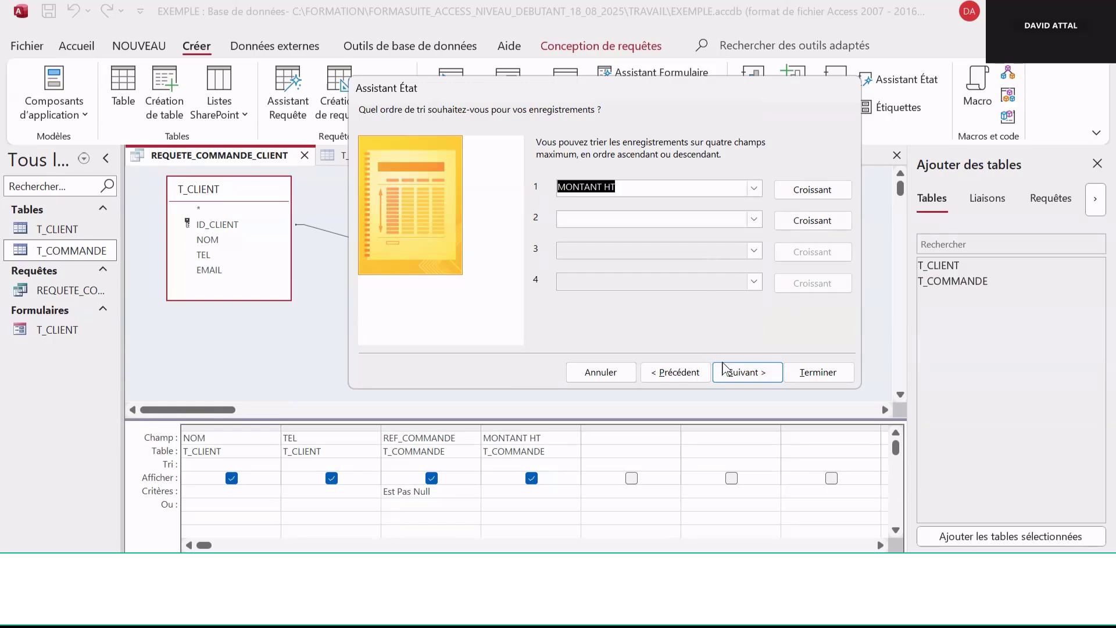
click(749, 371)
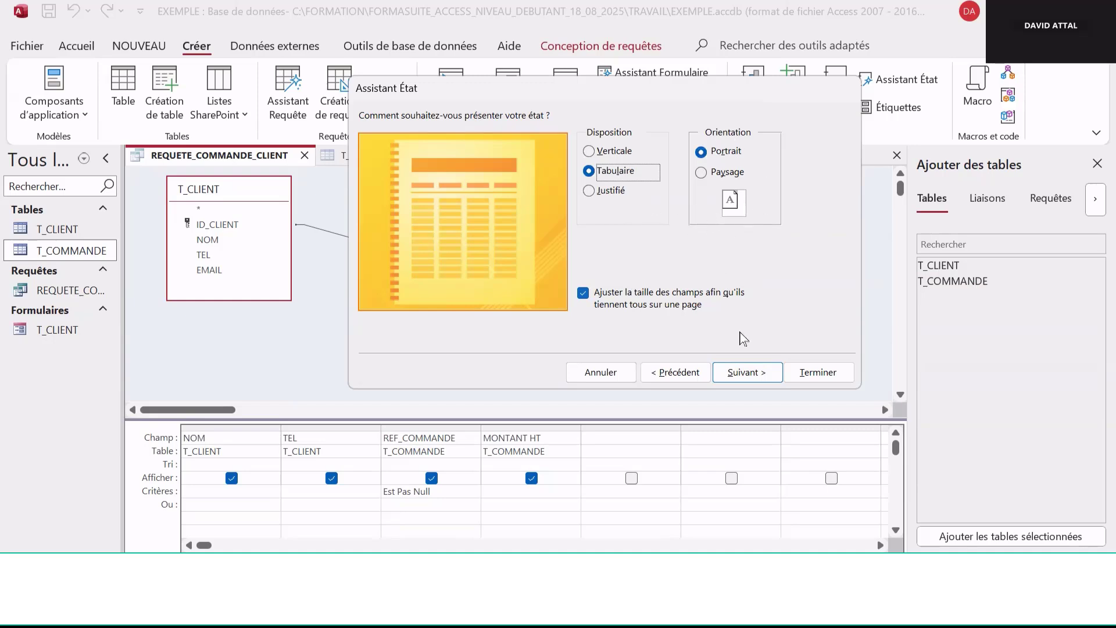
Keep the tabular portrait layout, title the report ETAT_COMMANDE_CLIENT, and finish the wizard
click(747, 374)
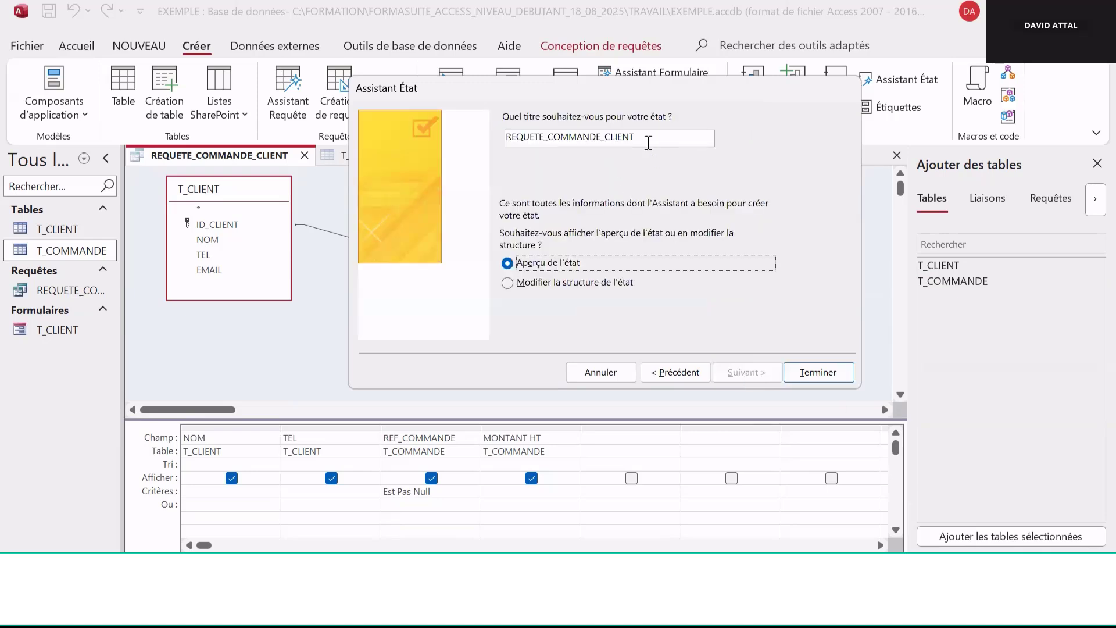
click(649, 139)
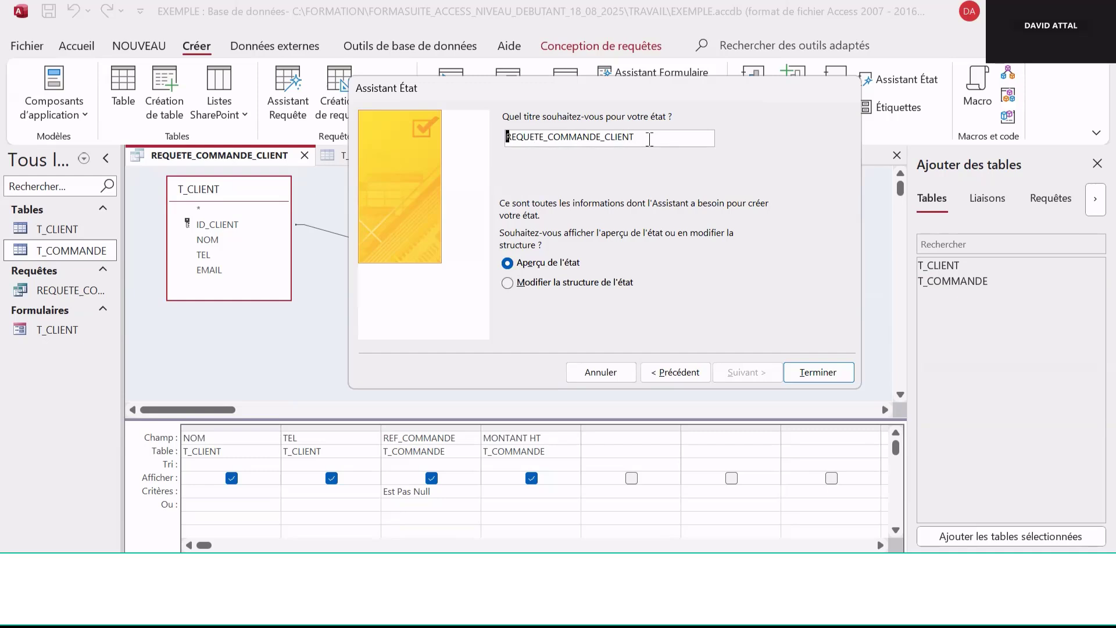
key(Home)
text(ETA)
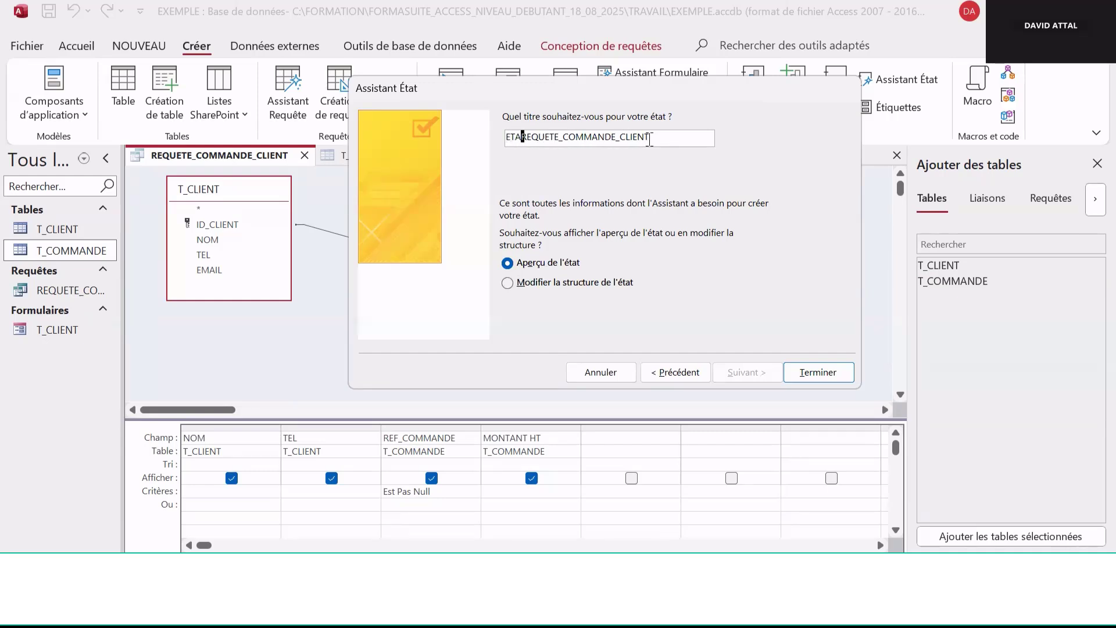
text(T)
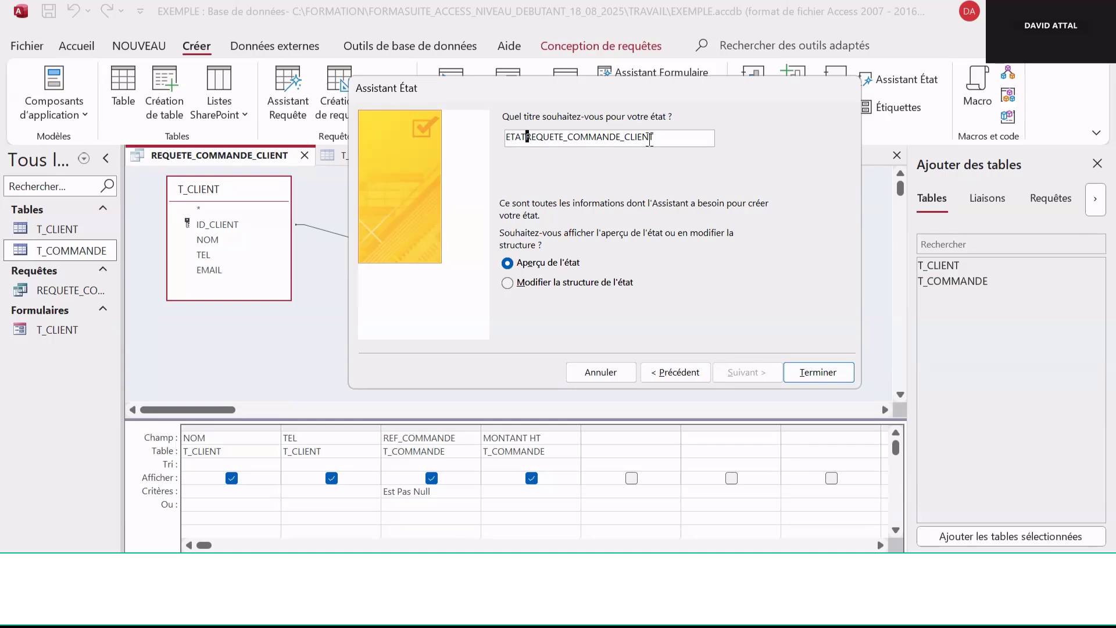
key(Delete)
key(Delete)
key(Delete)
key(Delete)
key(Delete)
key(Delete)
key(Delete)
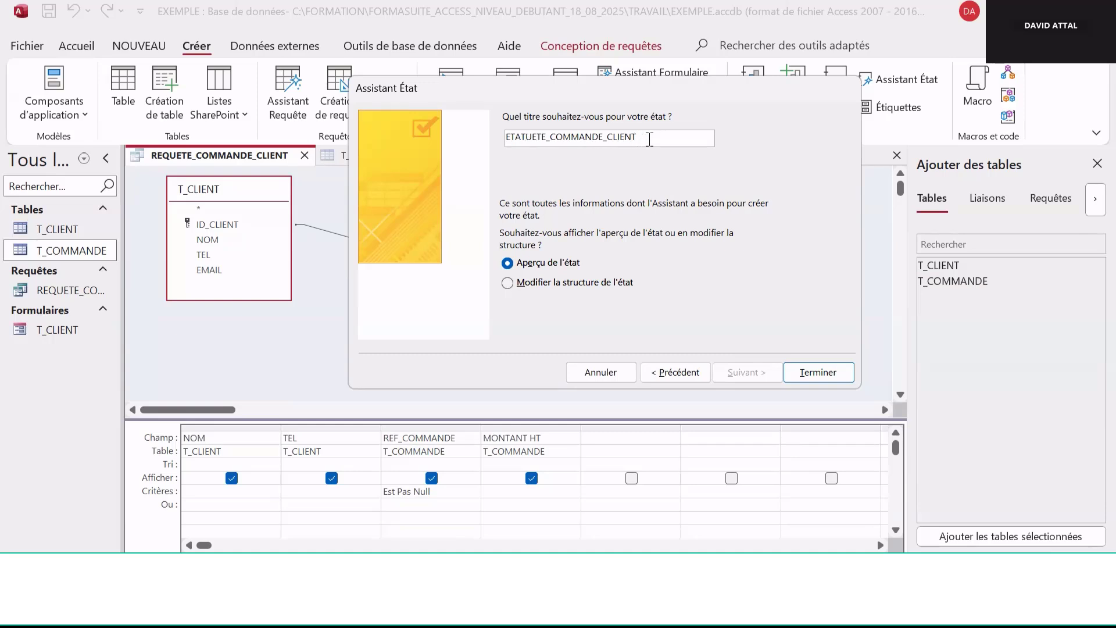
key(Delete)
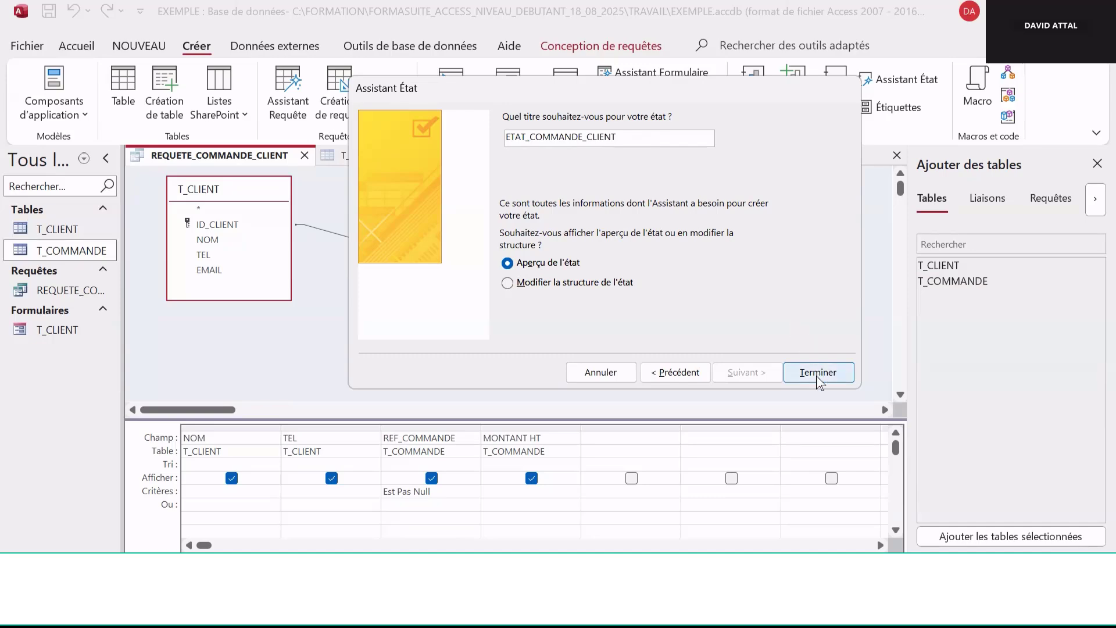
click(817, 372)
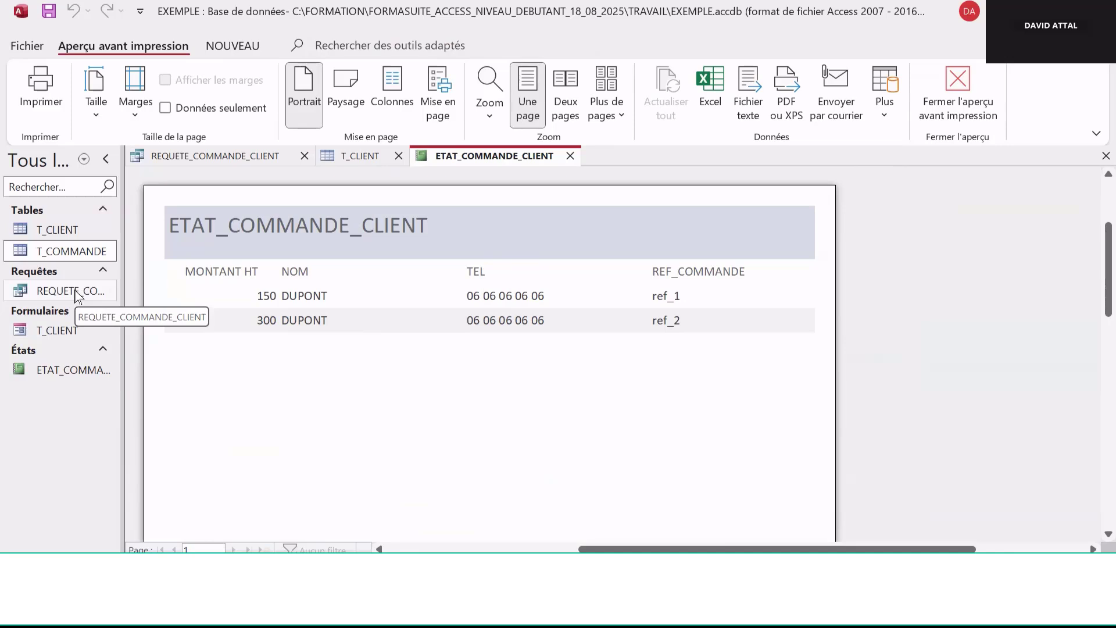
Clear the Est Pas Null criterion from the REF_COMMANDE column in the query design
click(220, 161)
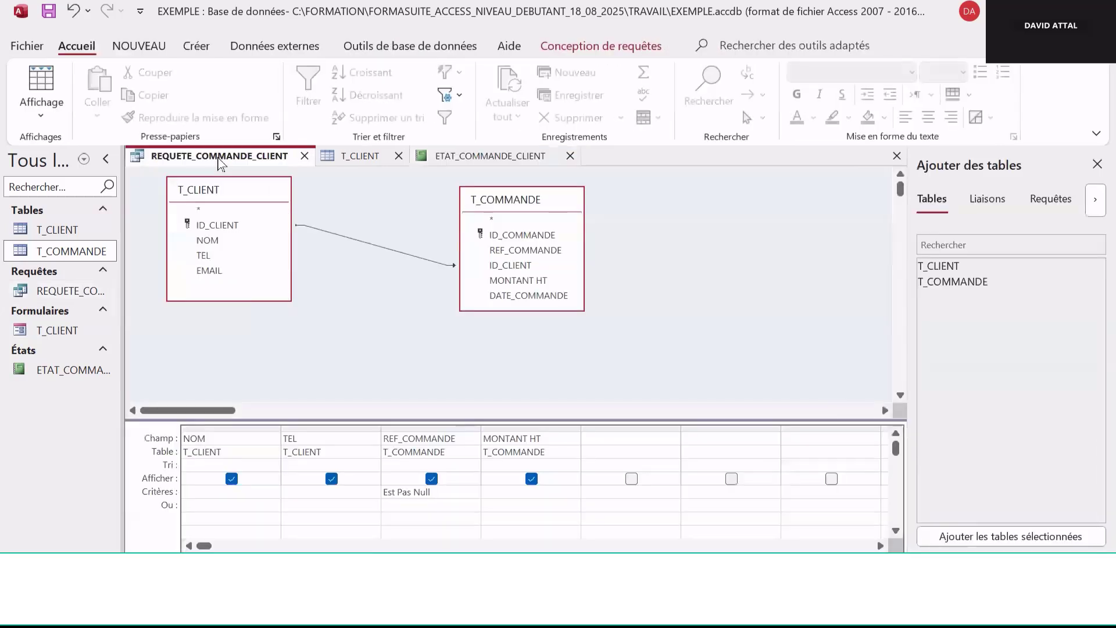
click(440, 496)
key(BackSpace)
key(BackSpace)
key(BackSpace)
key(BackSpace)
key(BackSpace)
Close the query, report and T_CLIENT tabs
right_click(280, 161)
click(325, 173)
click(304, 156)
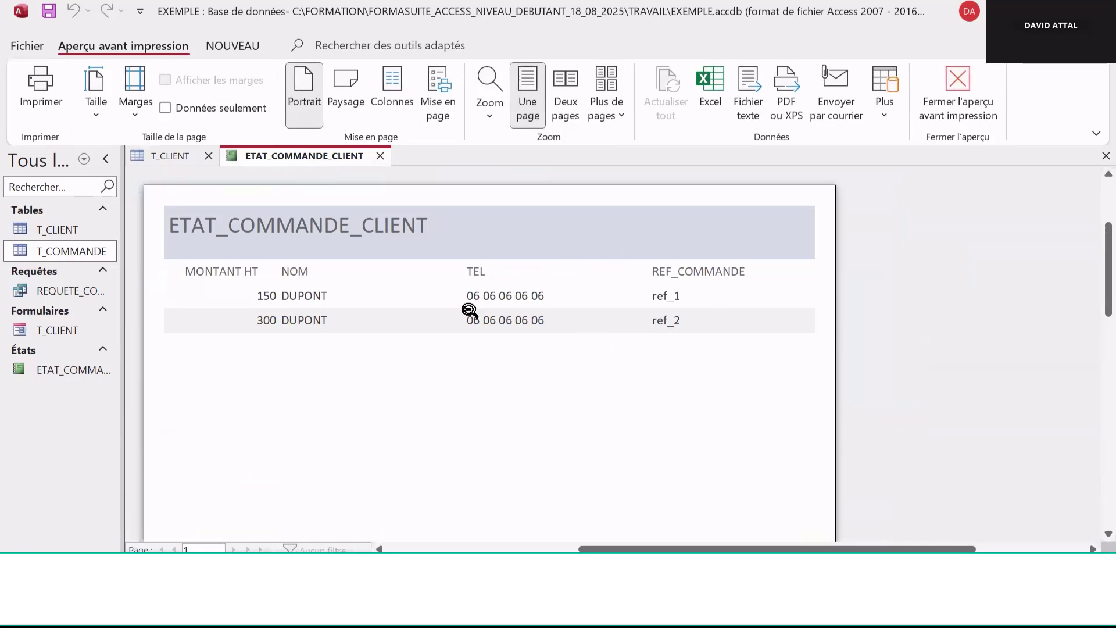
click(380, 156)
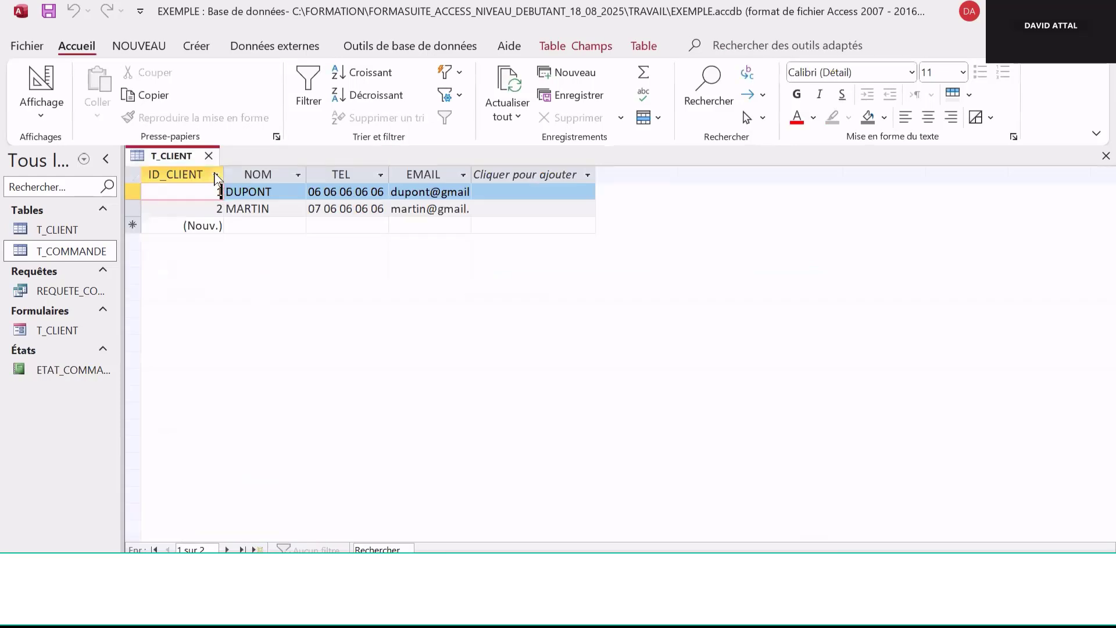
click(208, 156)
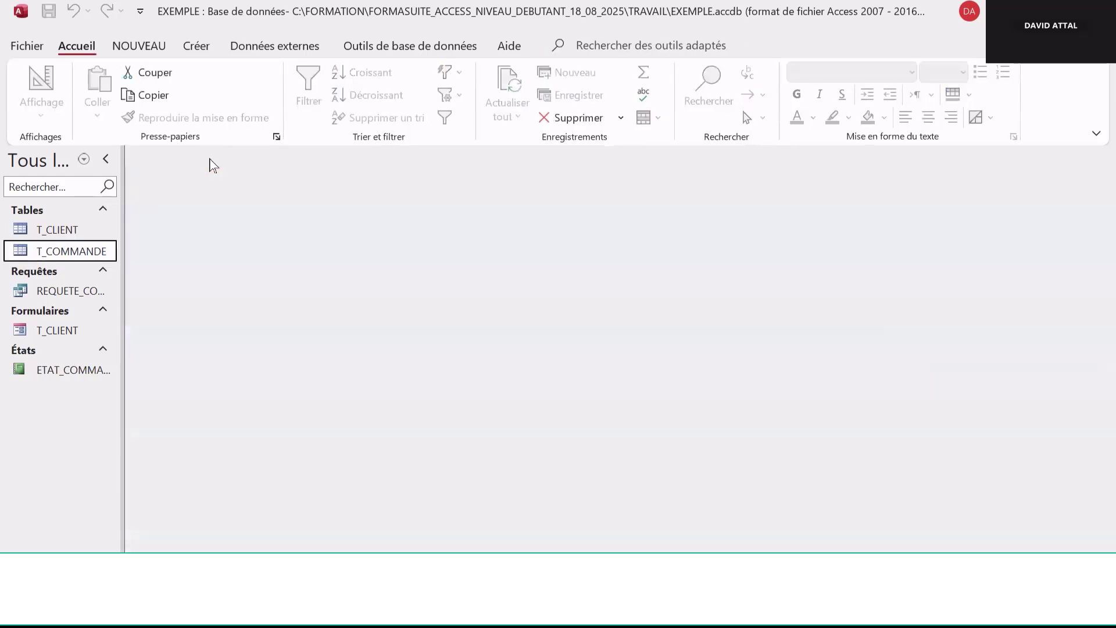
Open the ETAT_COMMANDE_CLIENT report and switch it to Design view
double_click(87, 373)
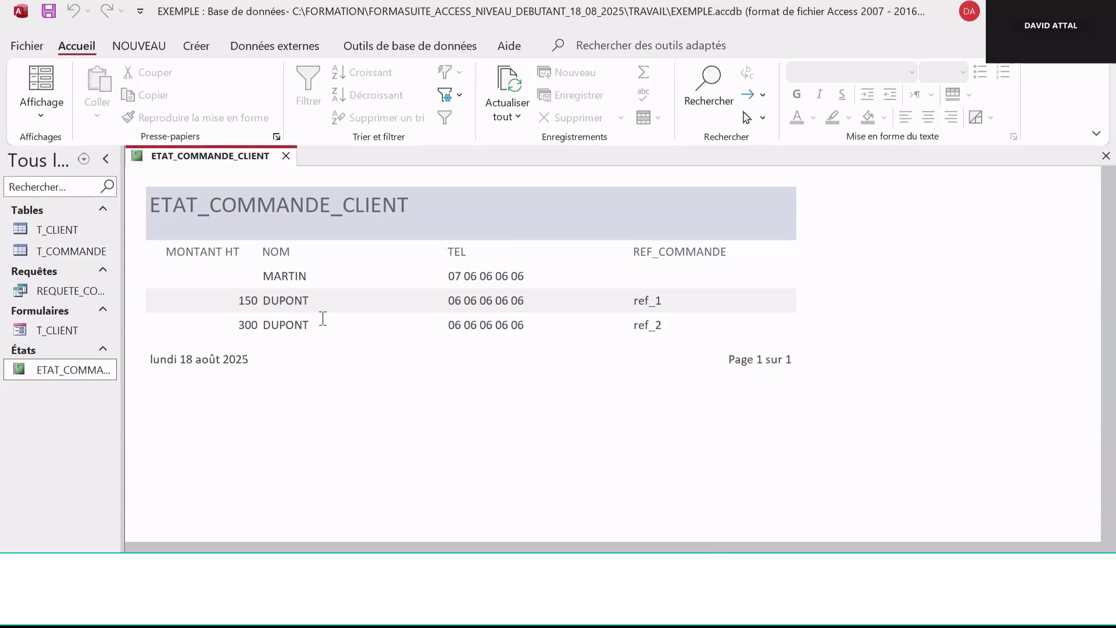
right_click(465, 388)
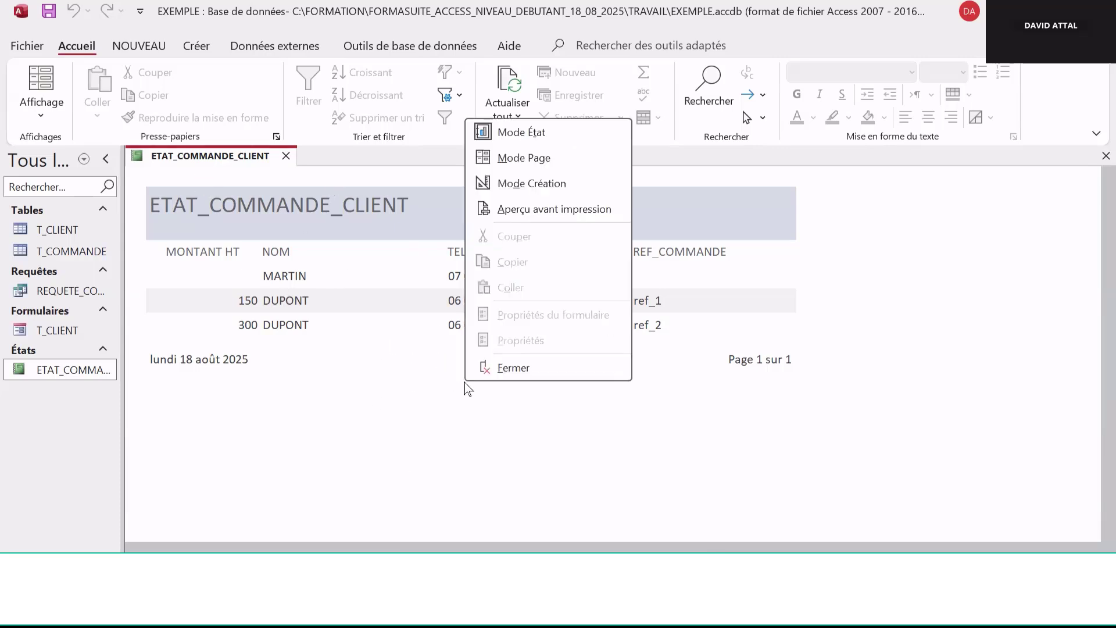
click(567, 182)
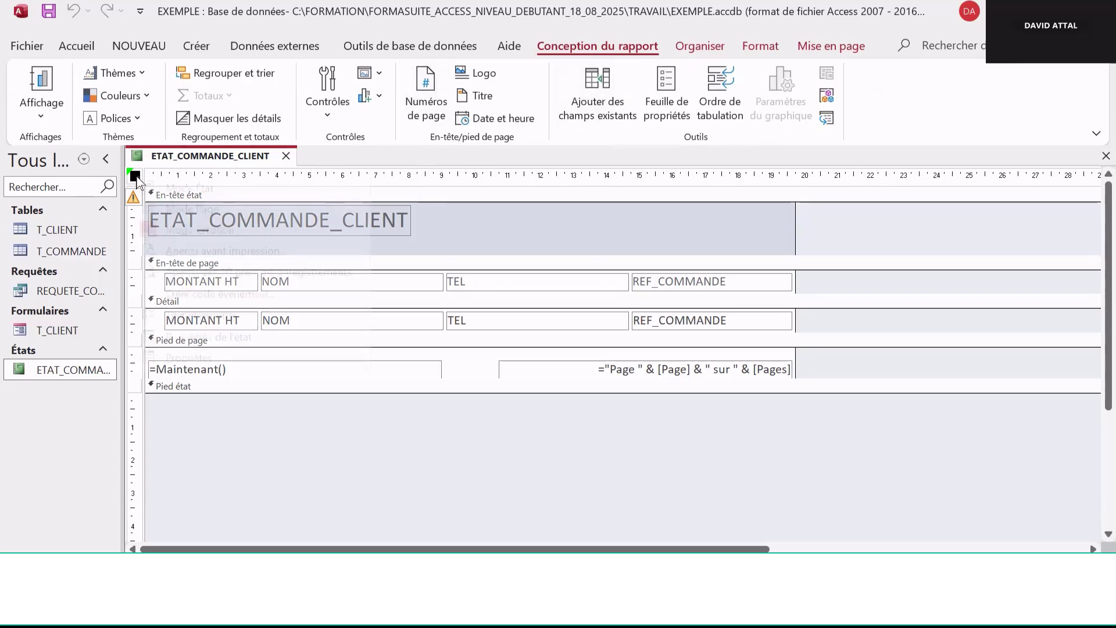
Open the report's property sheet and launch the query builder for its REQUETE_COMMANDE_CLIENT record source
right_click(137, 177)
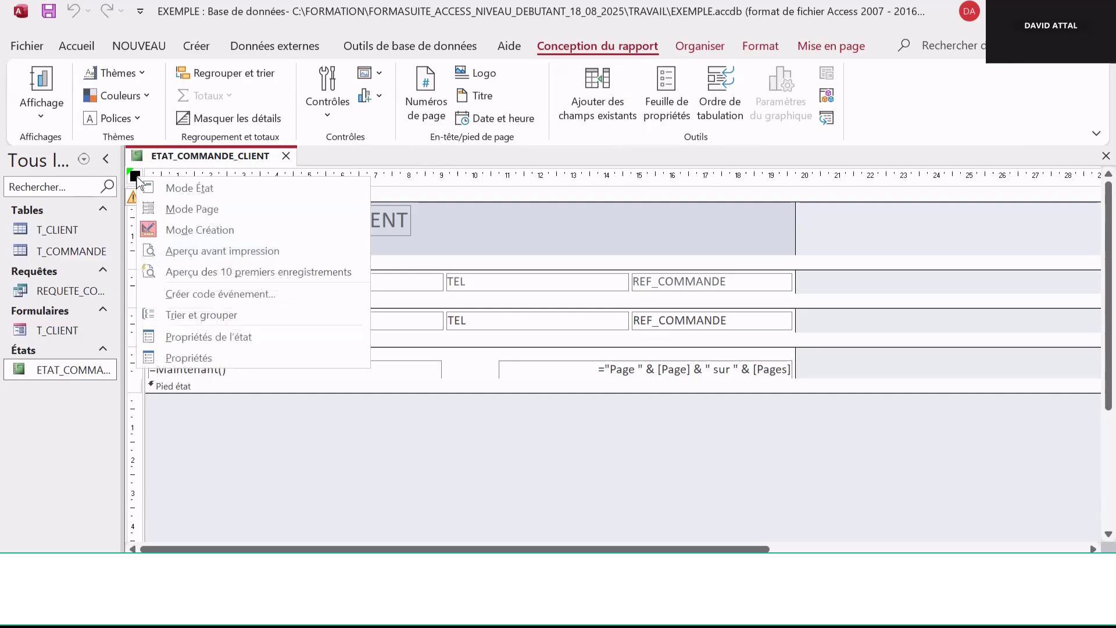
click(251, 359)
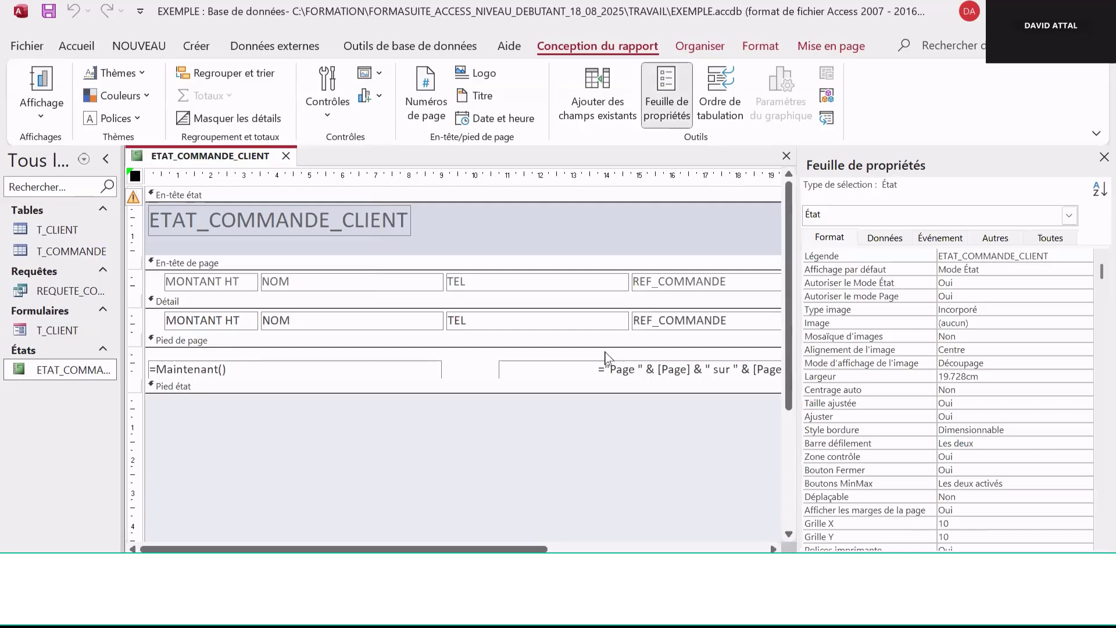
click(885, 239)
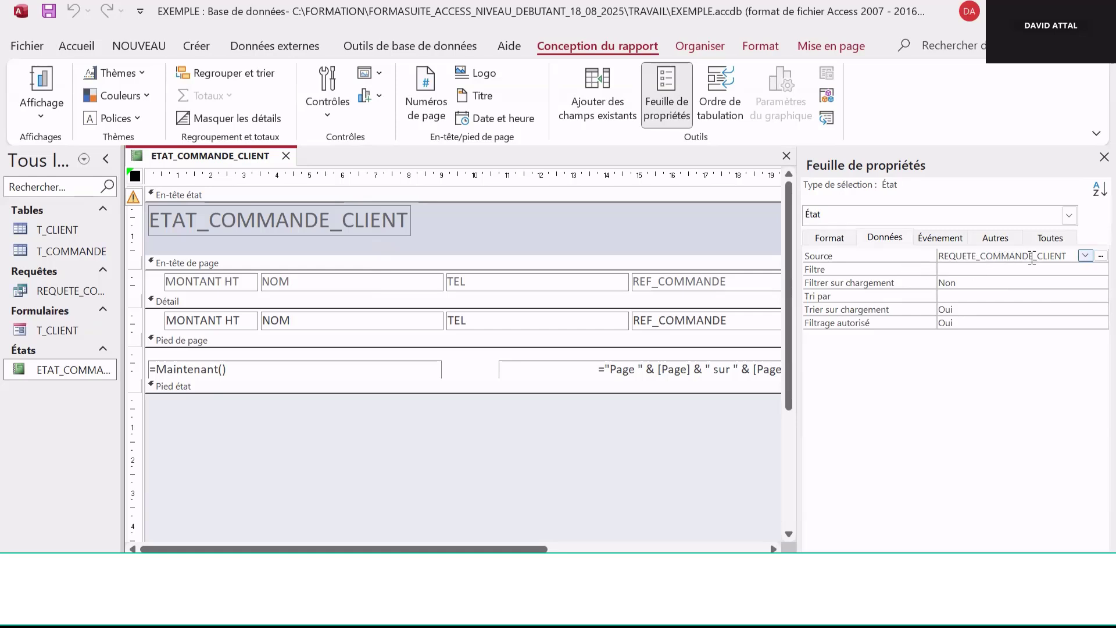
click(1098, 256)
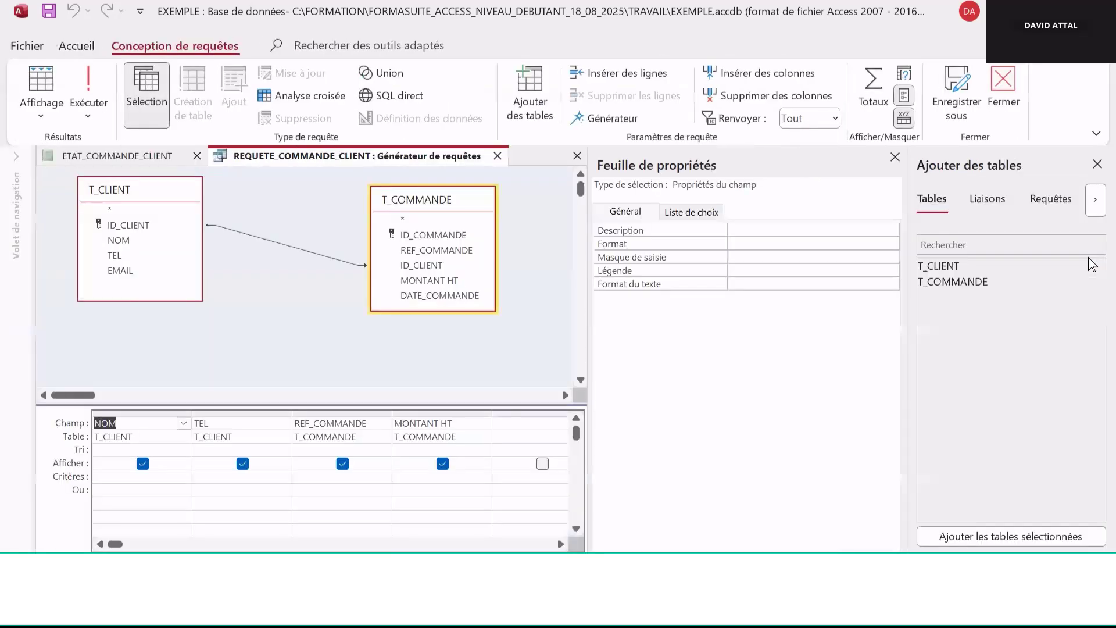